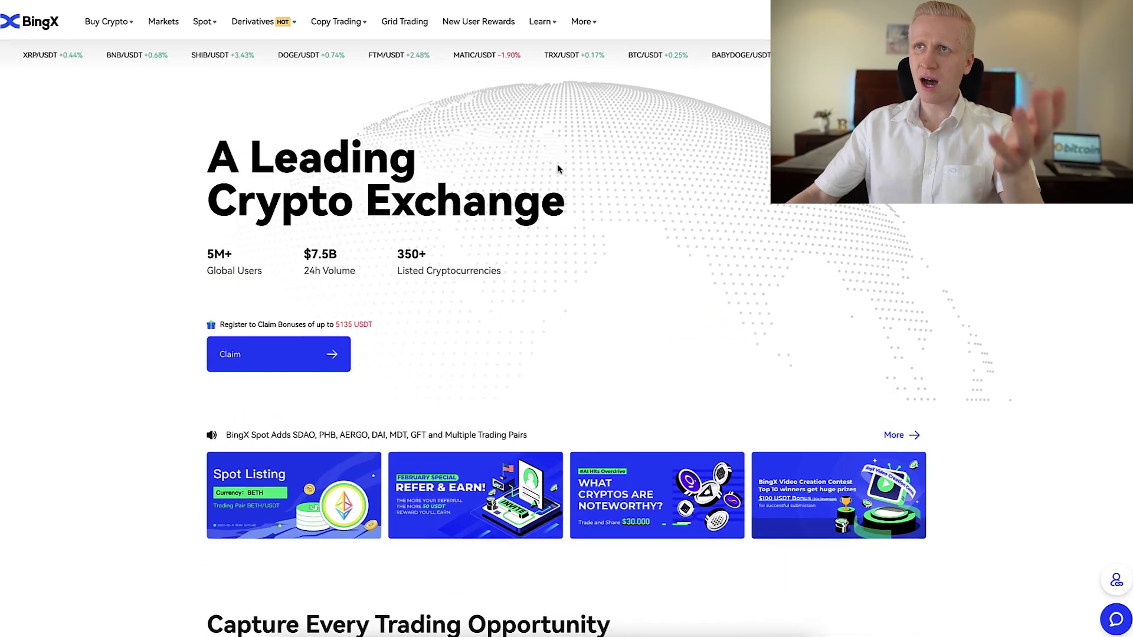
Look through the BingX homepage and examine the profit figures of the open BTC positions on Bitget and Bybit.
scroll(557, 168, down, 10)
scroll(557, 167, down, 20)
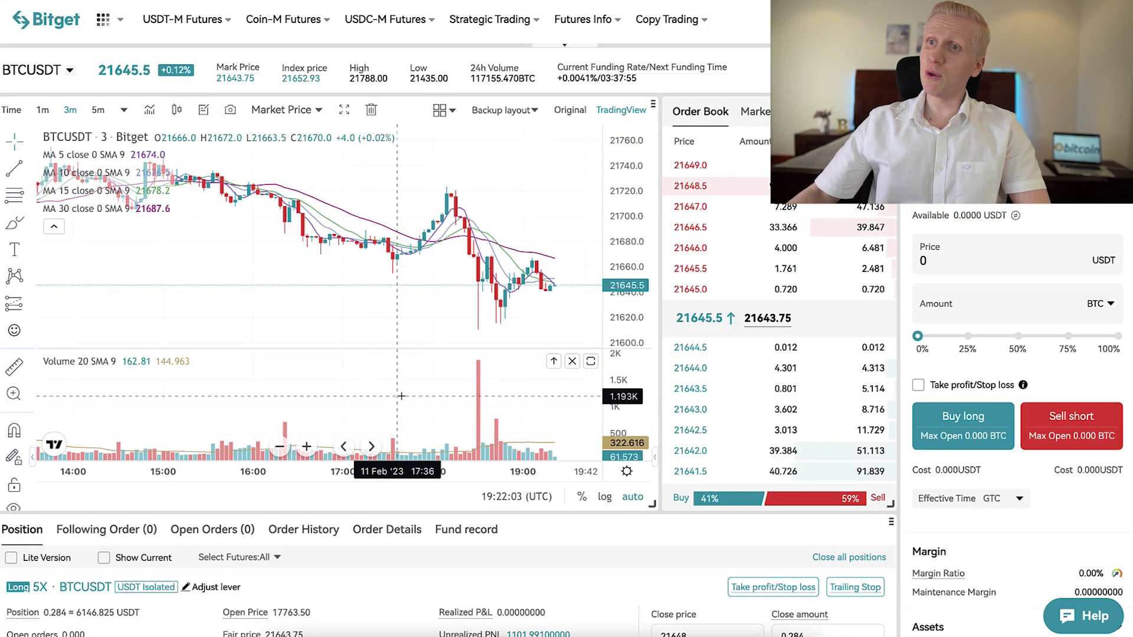
scroll(400, 396, down, 3)
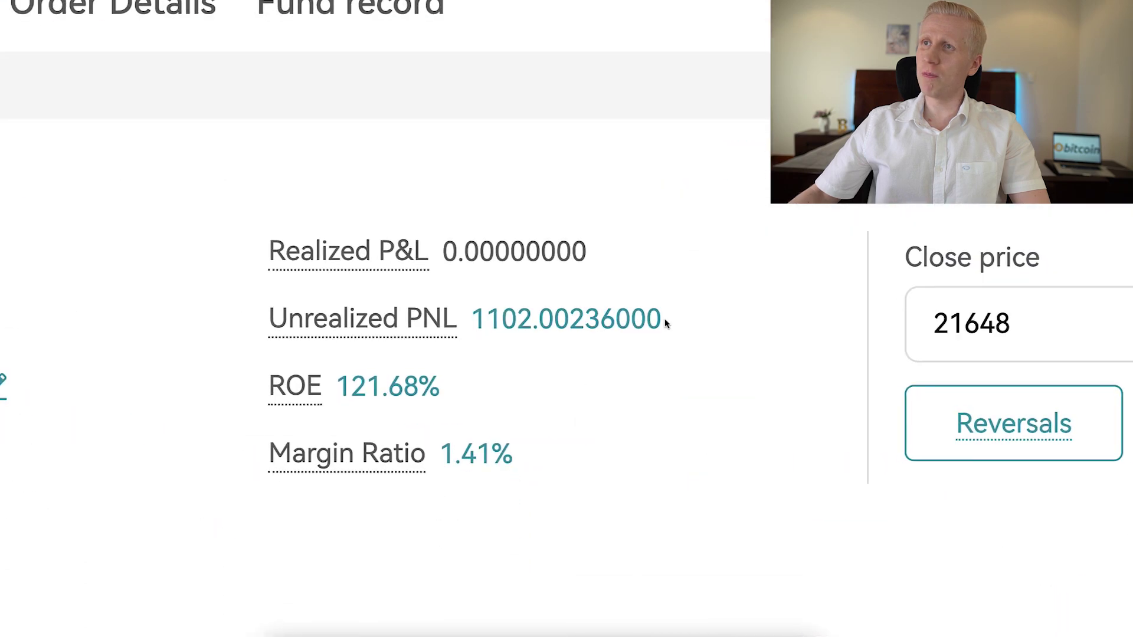
drag(665, 323, 506, 313)
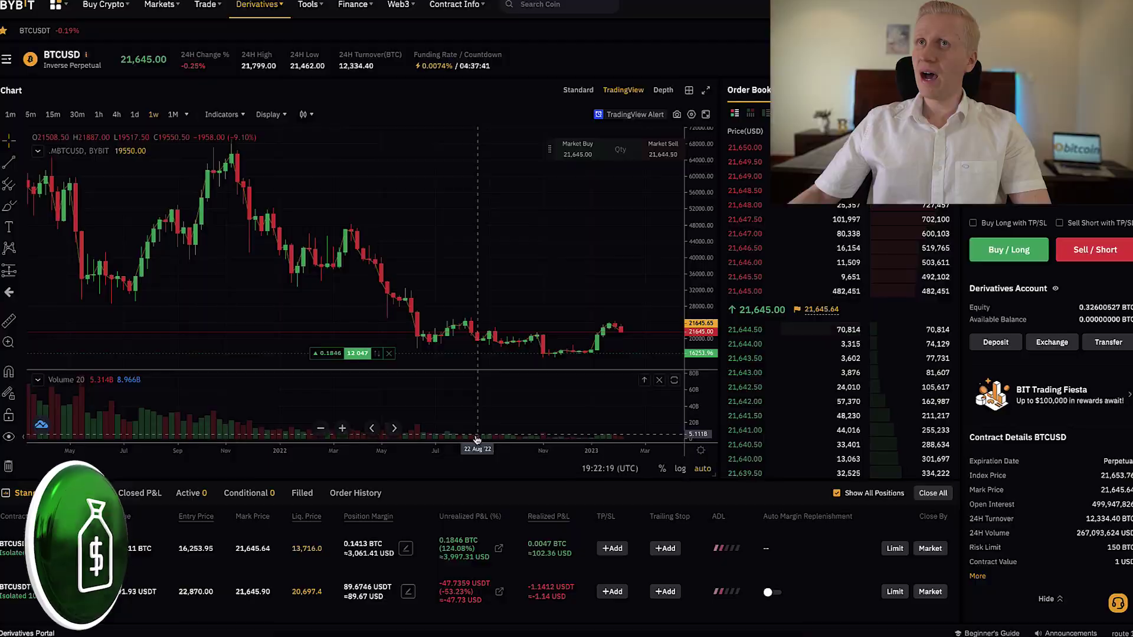
mouse_move(472, 544)
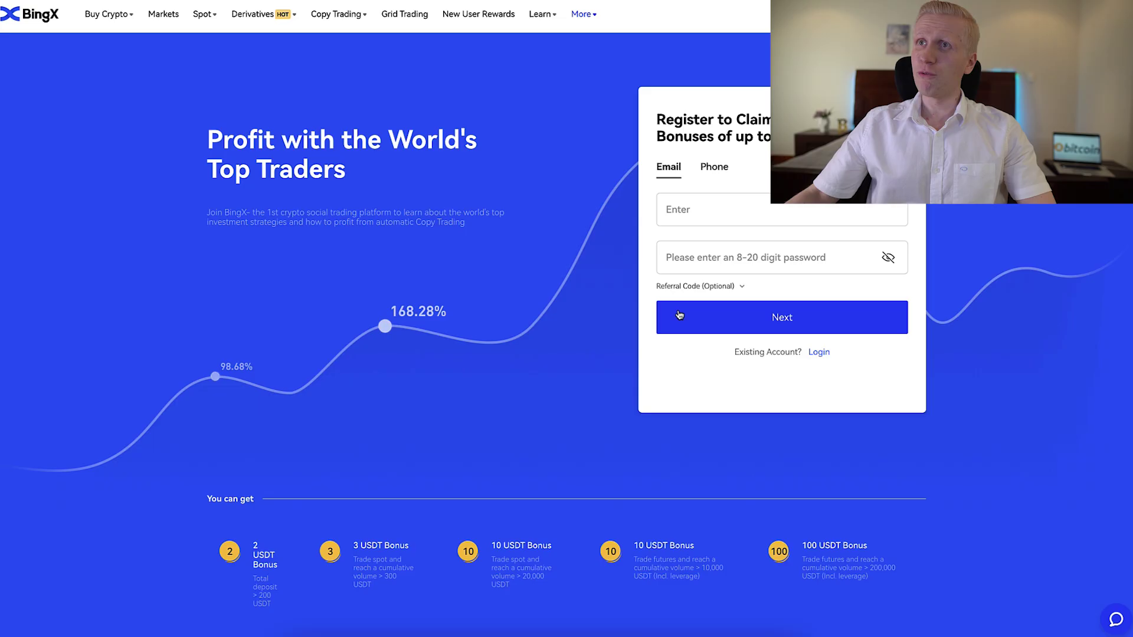
Examine the BingX registration form, its list of USDT trading bonuses and the sign-up bonus offer.
scroll(713, 410, down, 3)
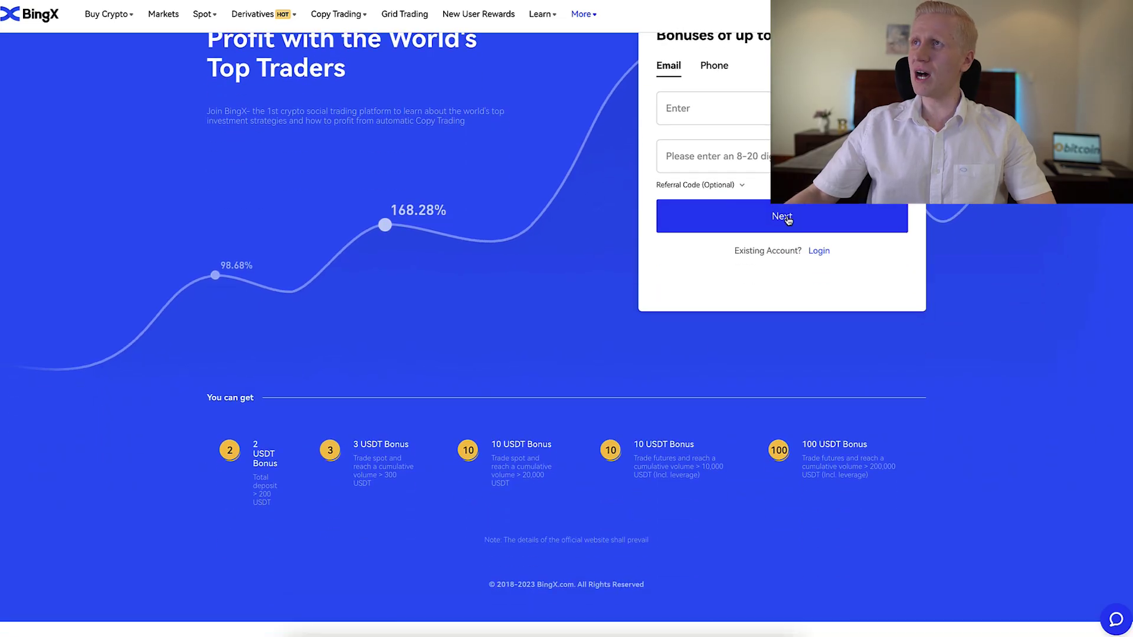
drag(868, 491, 296, 446)
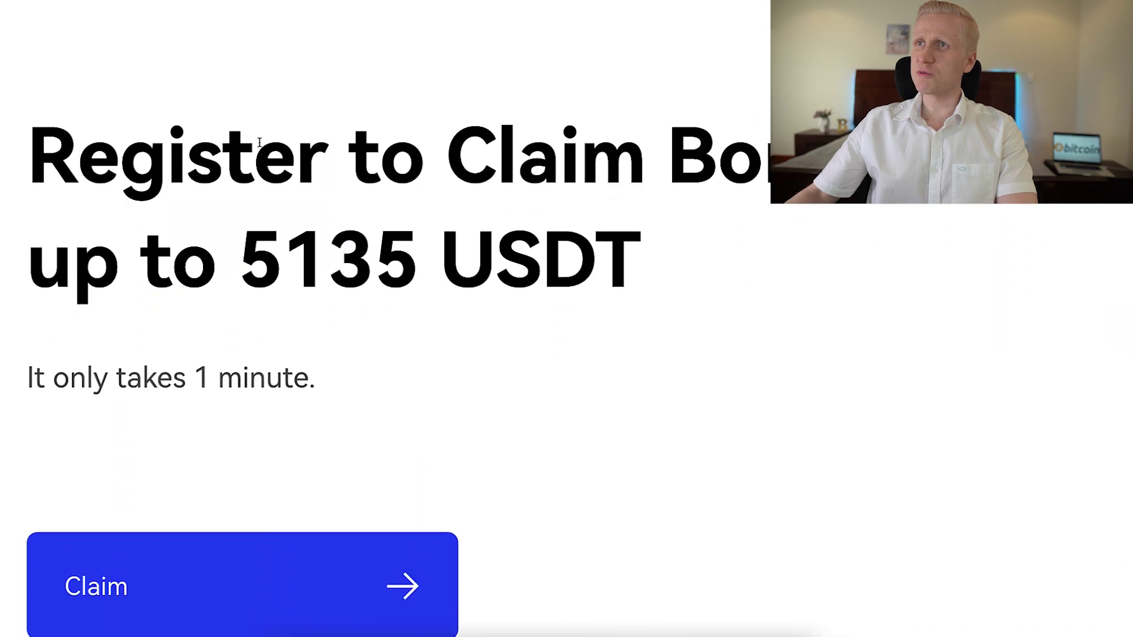
drag(72, 224, 556, 251)
click(660, 259)
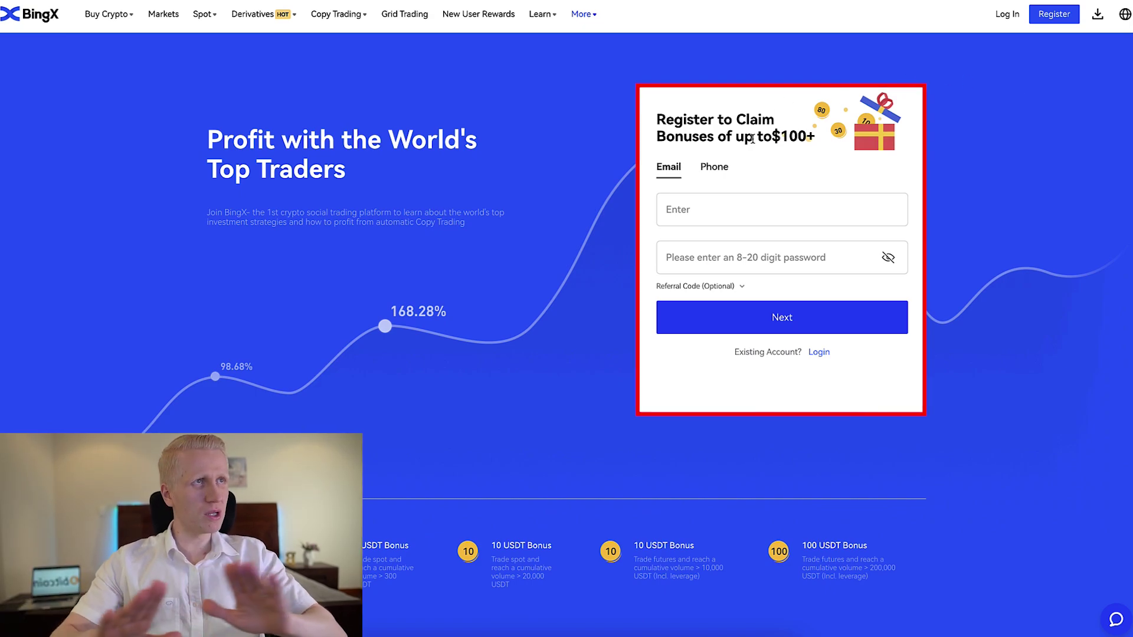
Fill in the phone sign-up form with India's +91 country code, the phone number and the account password, and expand the referral code field.
click(723, 171)
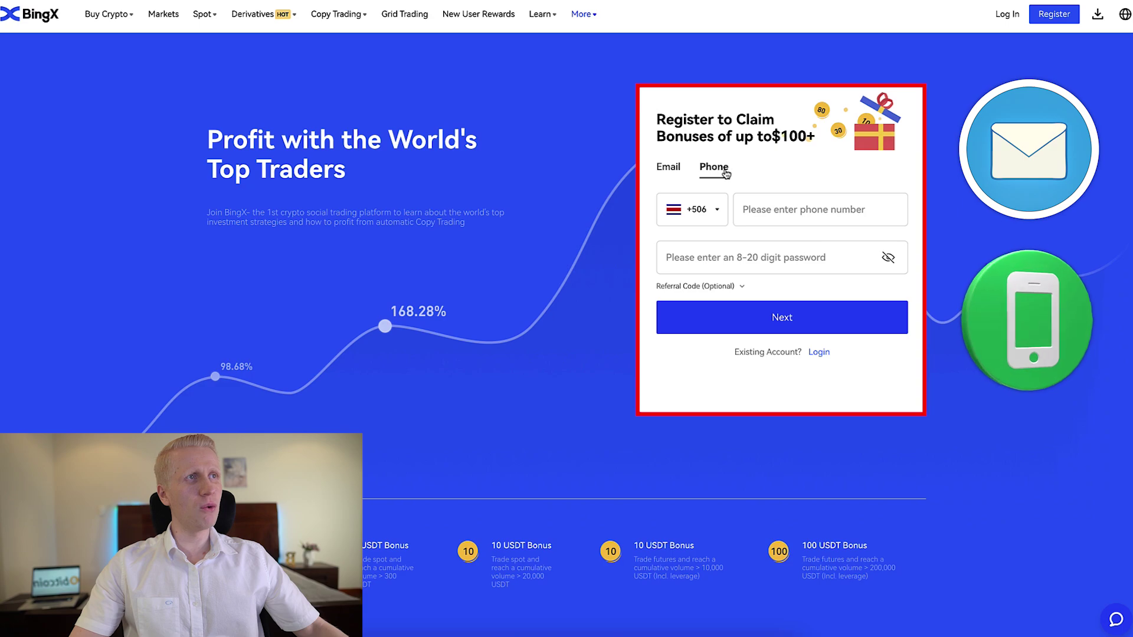
click(702, 210)
scroll(785, 322, down, 15)
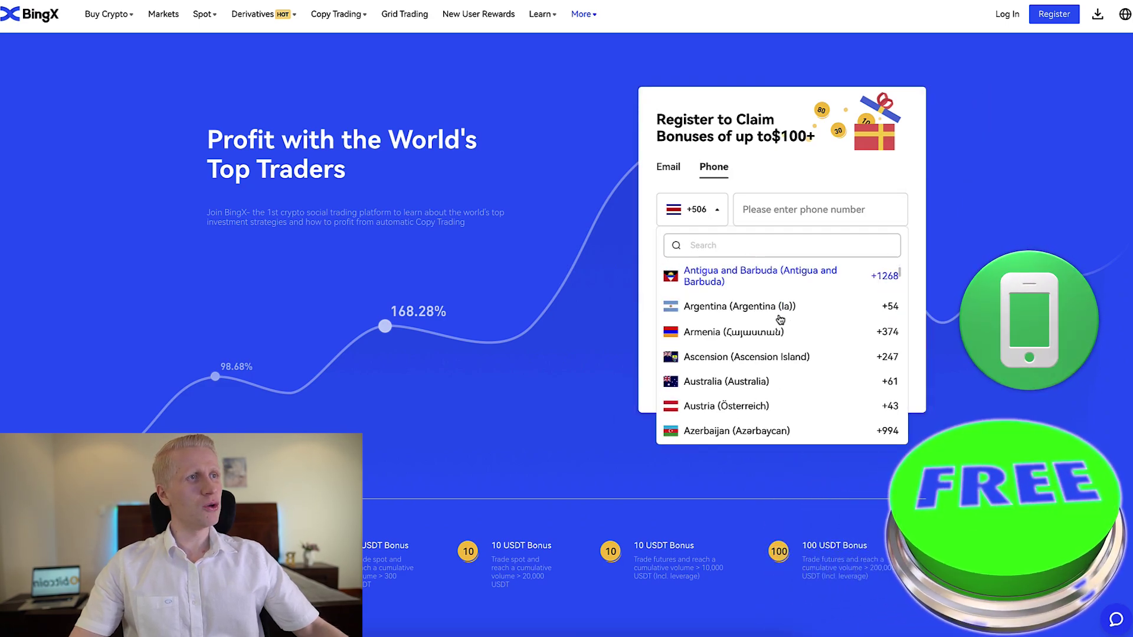
scroll(780, 320, down, 10)
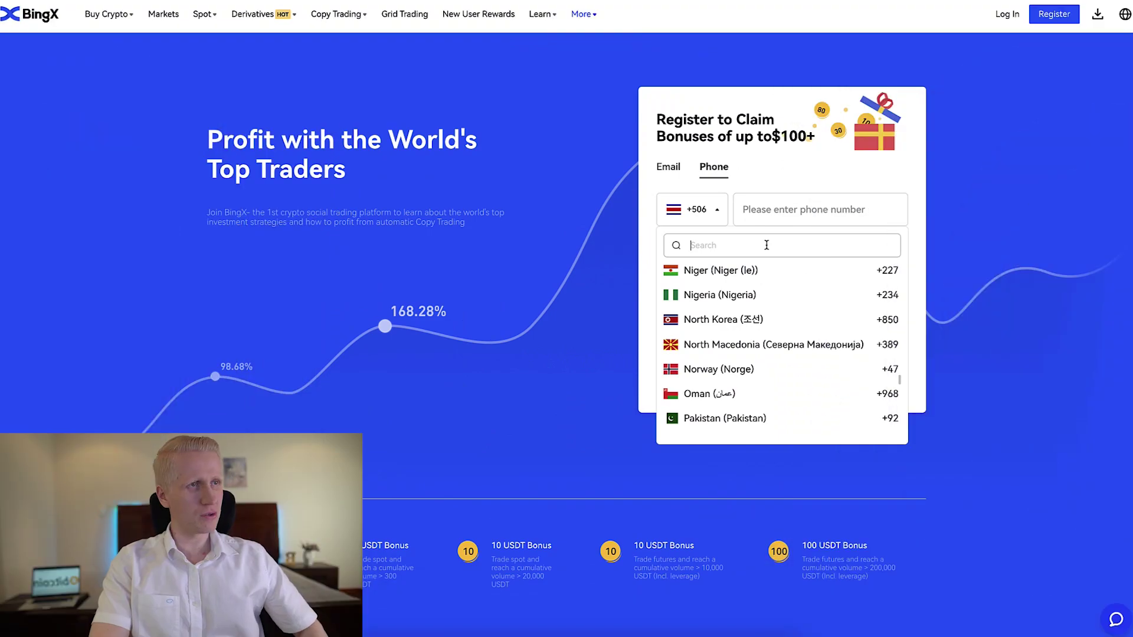
text(india)
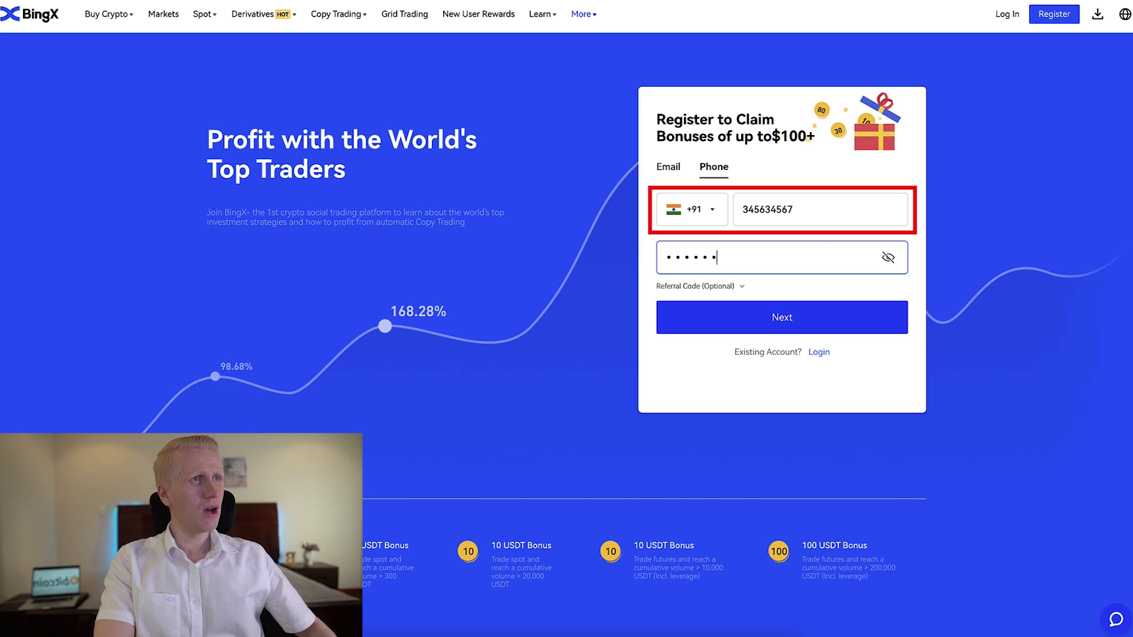
click(742, 287)
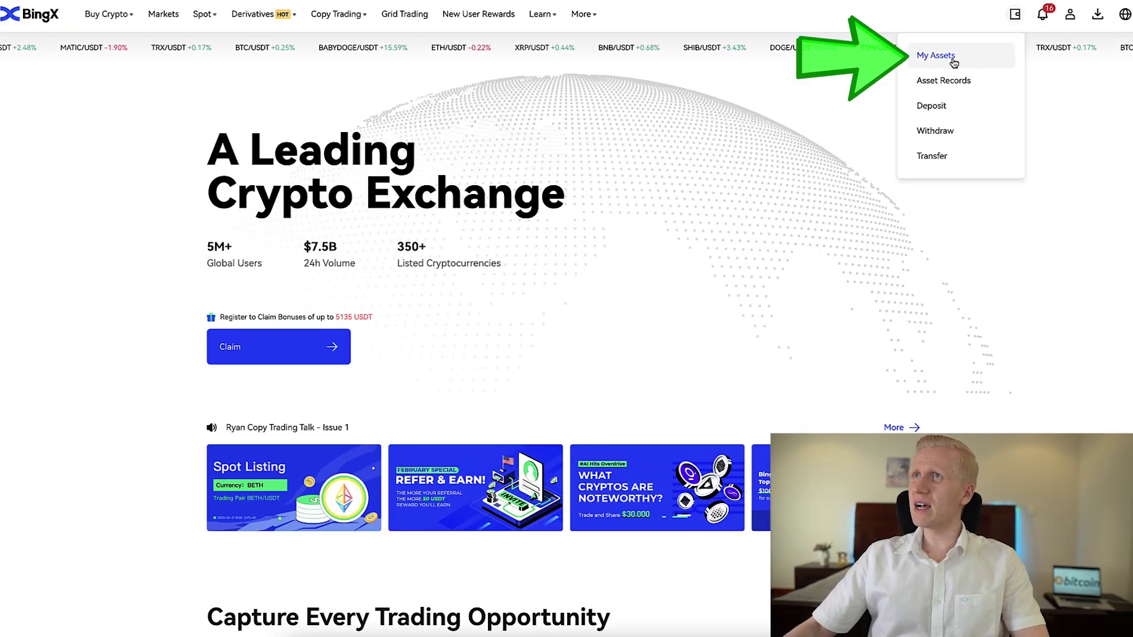
Show BingX's perpetual markets on CoinMarketCap and check the 24-hour derivative trading volume.
mouse_move(598, 22)
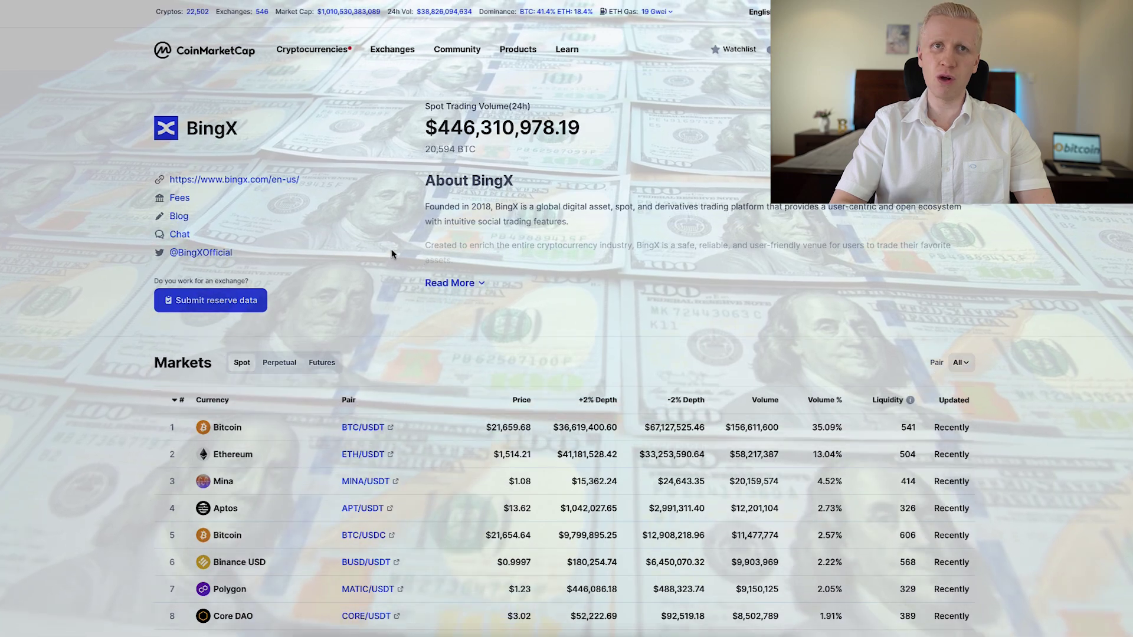
click(275, 365)
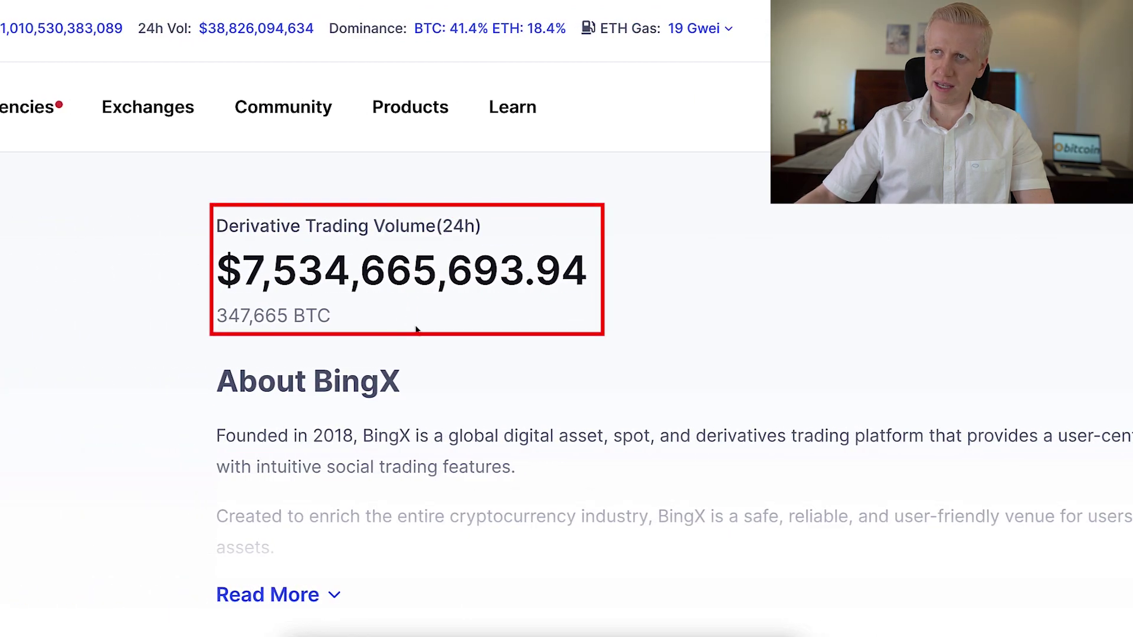
drag(416, 329, 157, 212)
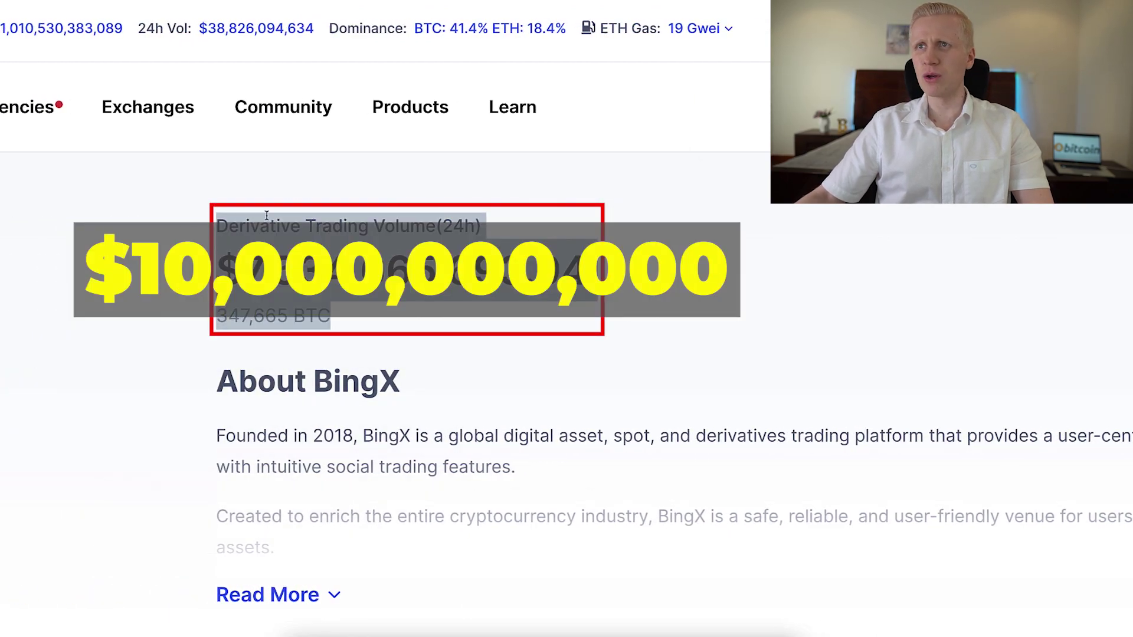
click(272, 390)
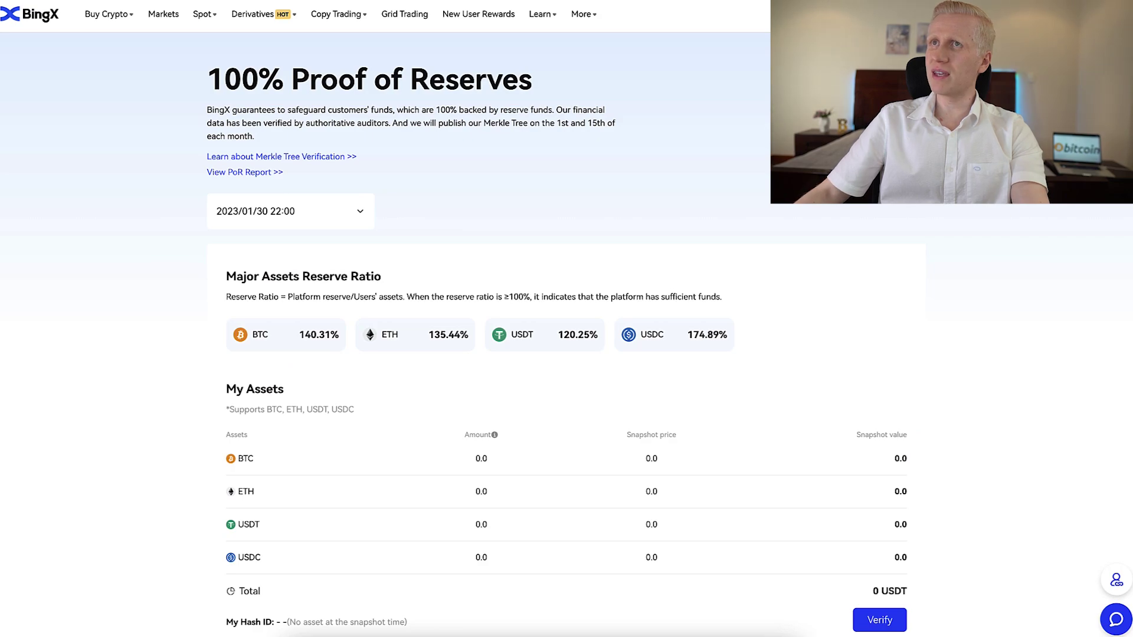
Examine BingX's 100% Proof of Reserves page, including the asset reserve ratios, snapshot dates and Merkle Tree verification link.
mouse_move(576, 20)
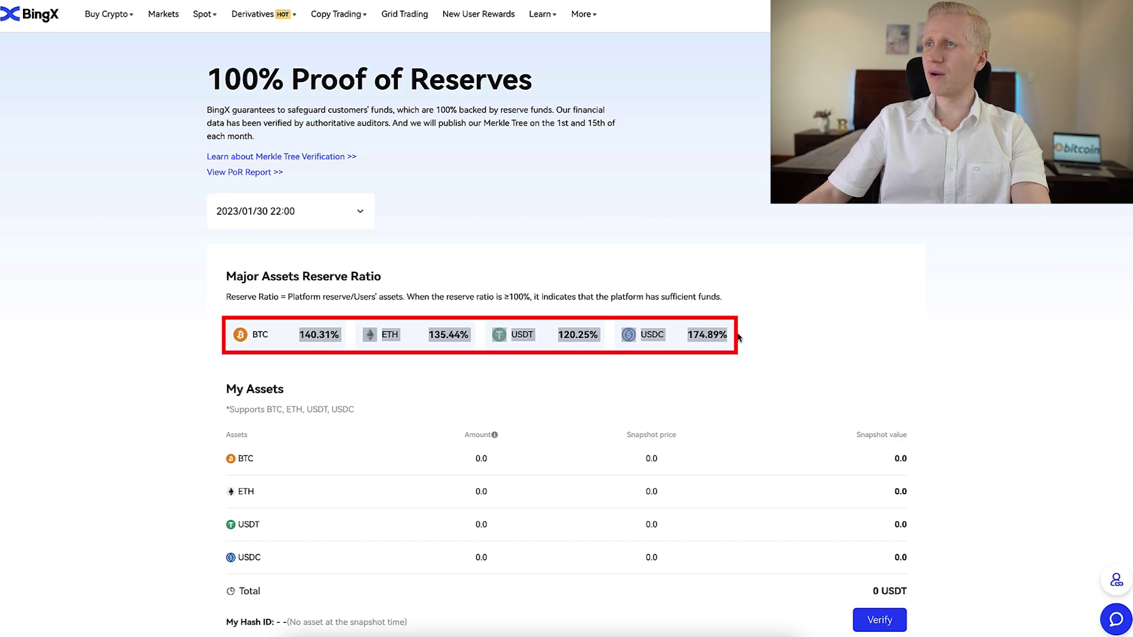
click(714, 334)
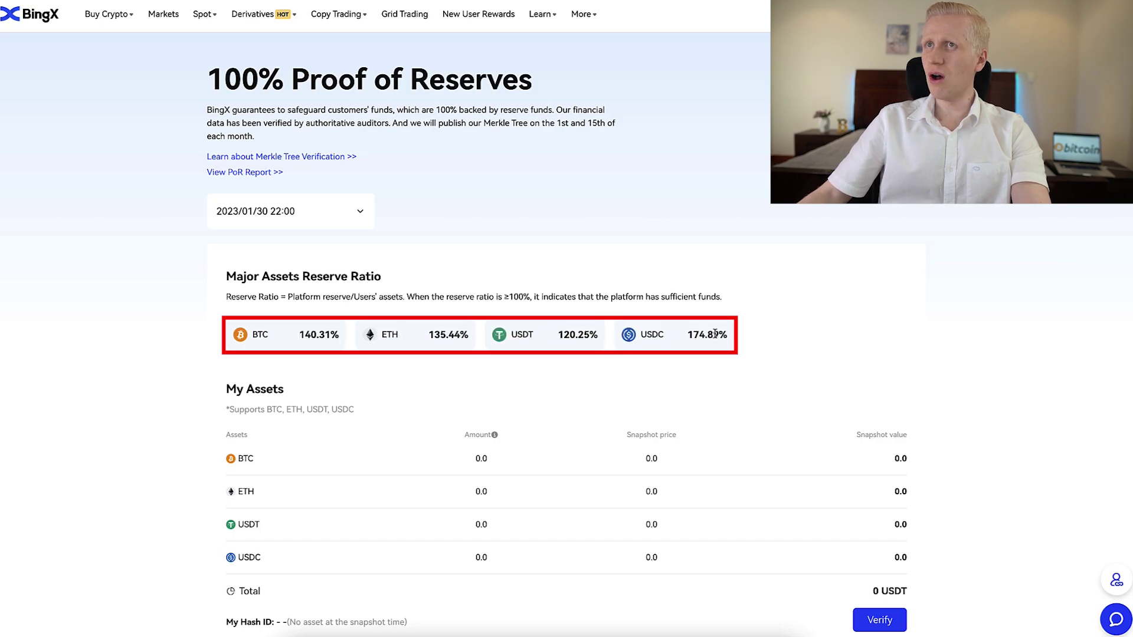
click(316, 219)
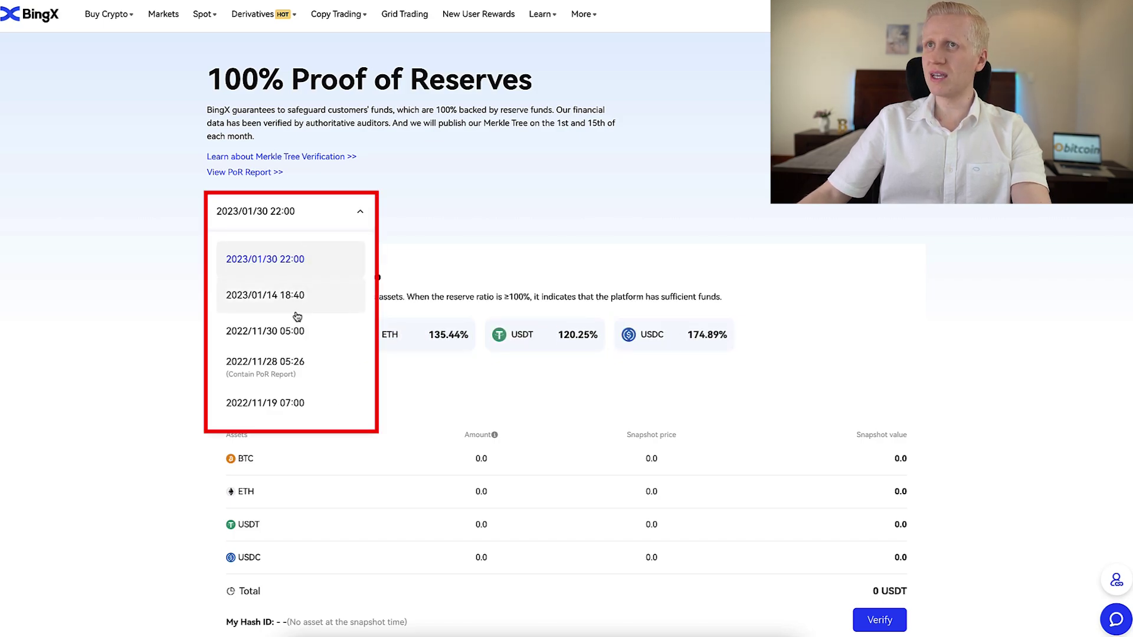
click(447, 169)
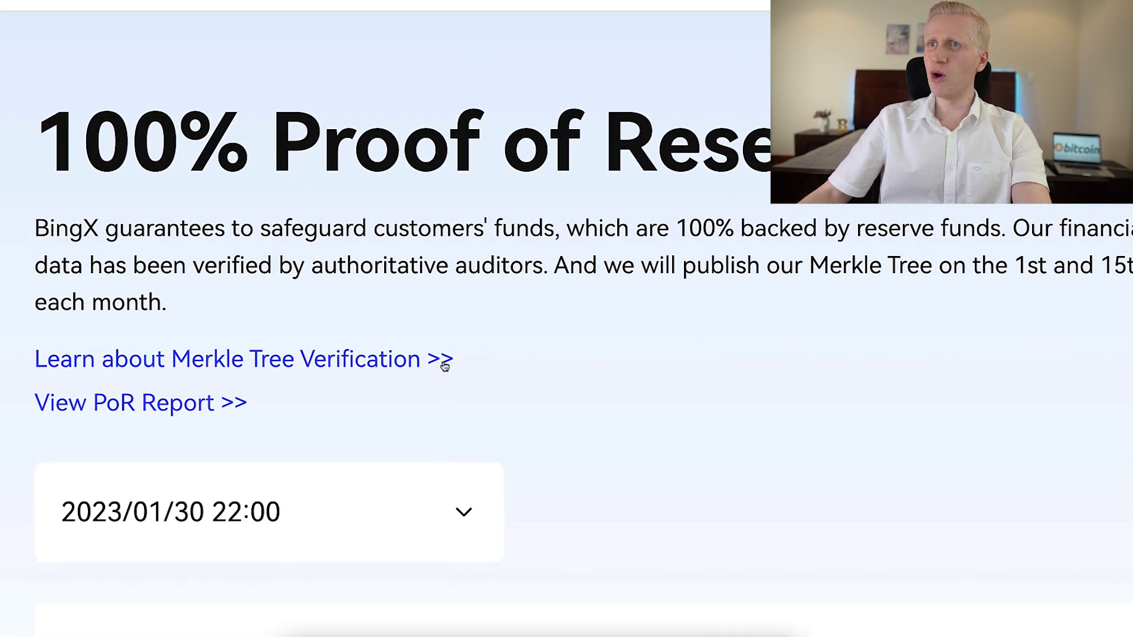
drag(488, 354, 449, 325)
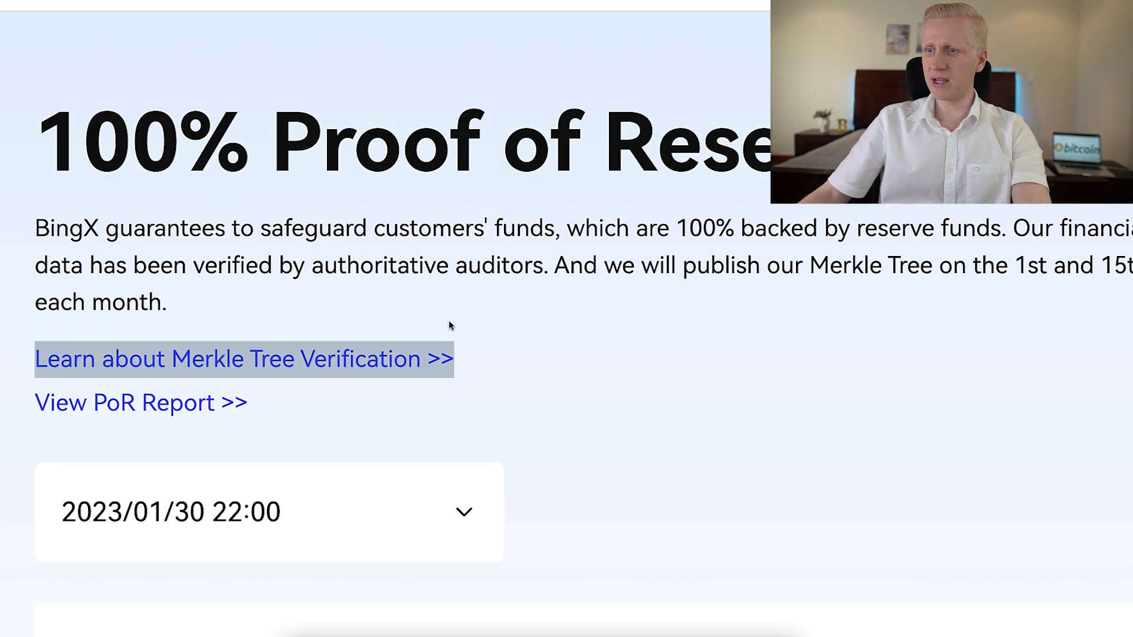
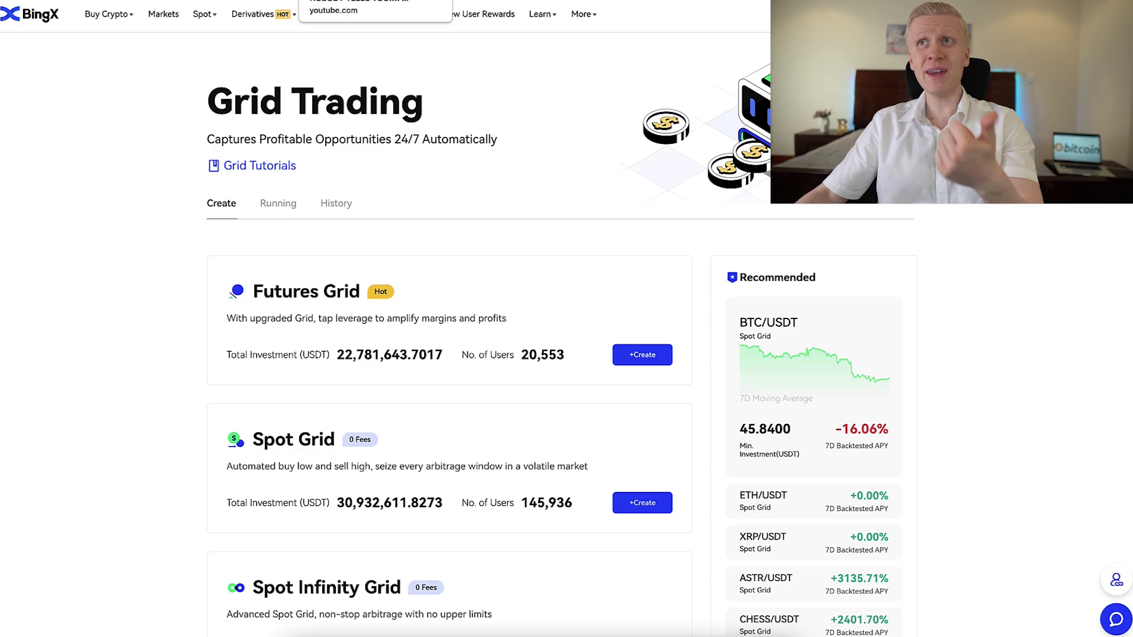
Look over the My Assets overview, the derivatives options and the Grid Trading page, and return to the asset overview.
click(375, 0)
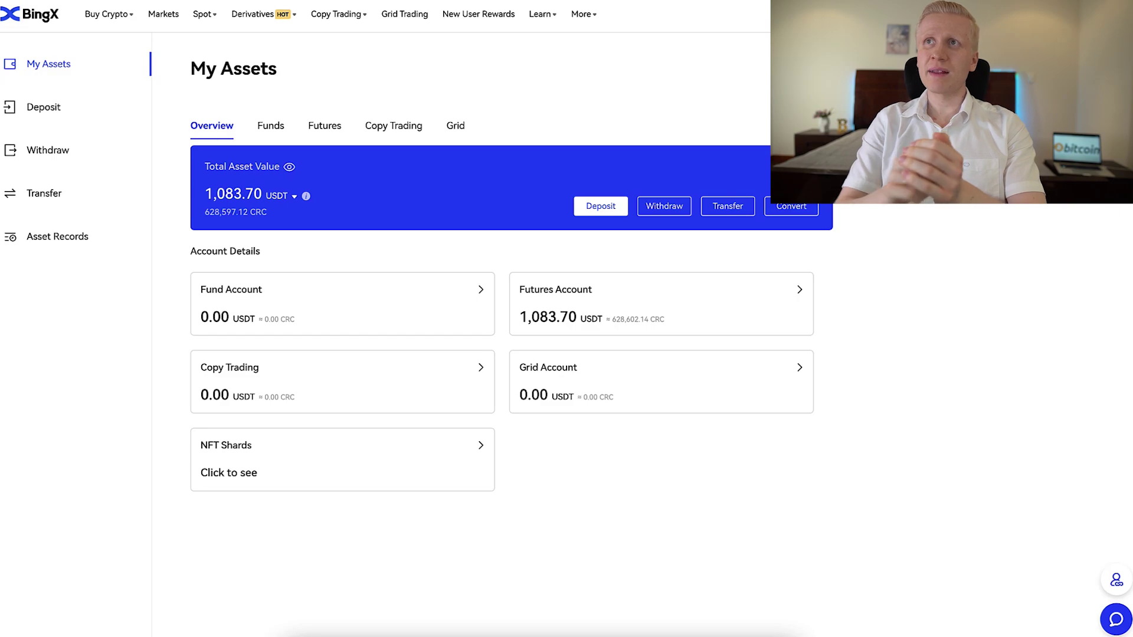
mouse_move(216, 14)
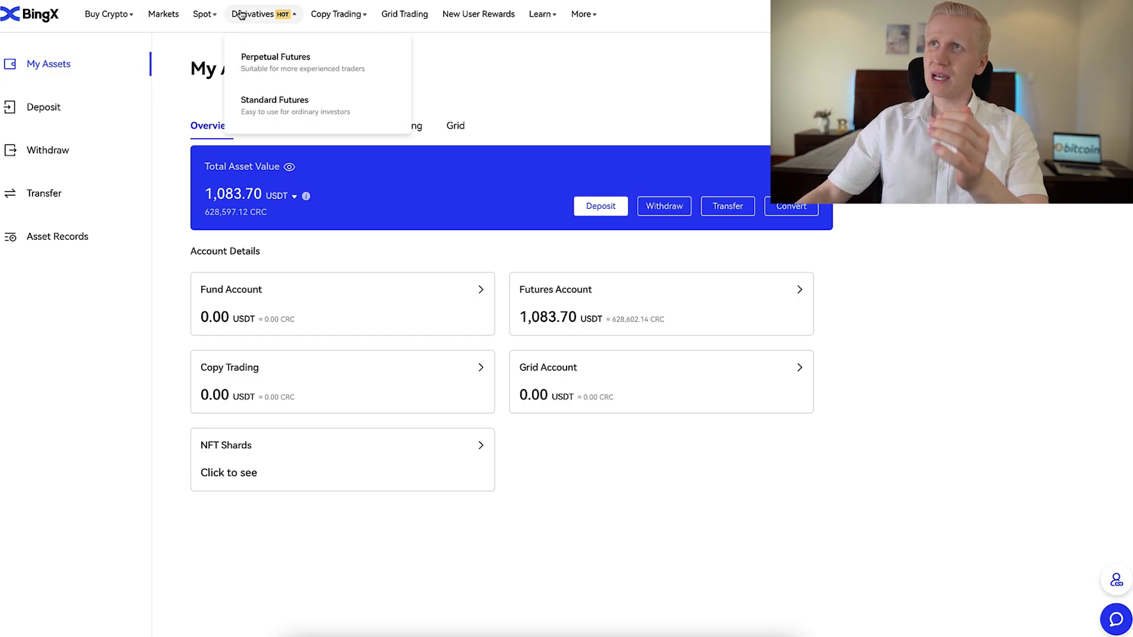
click(404, 14)
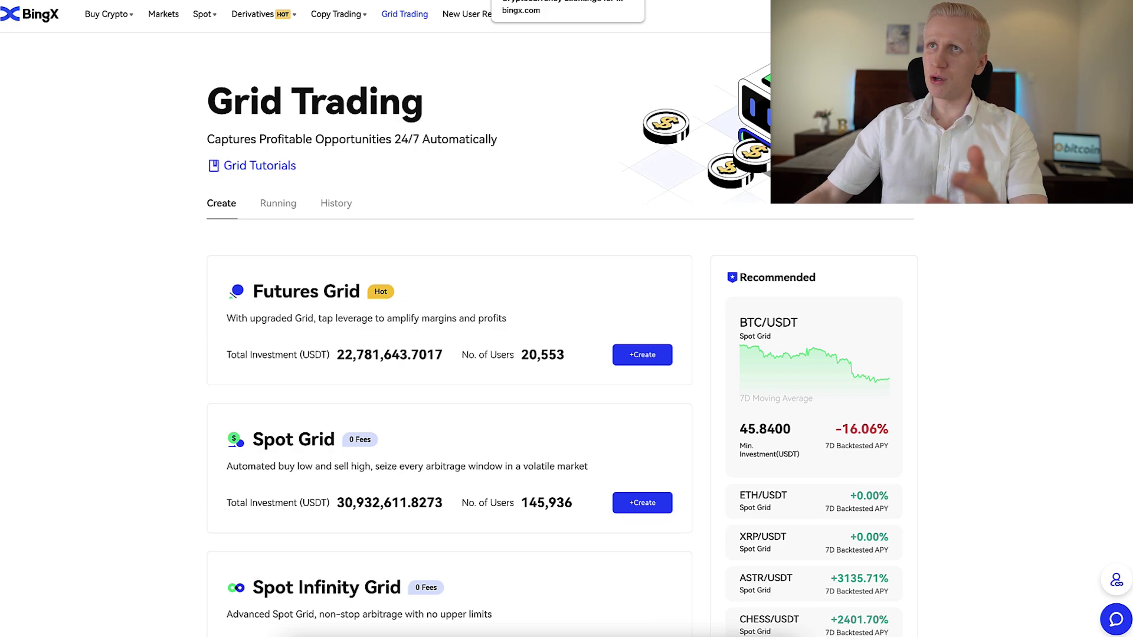
click(531, 0)
mouse_move(344, 22)
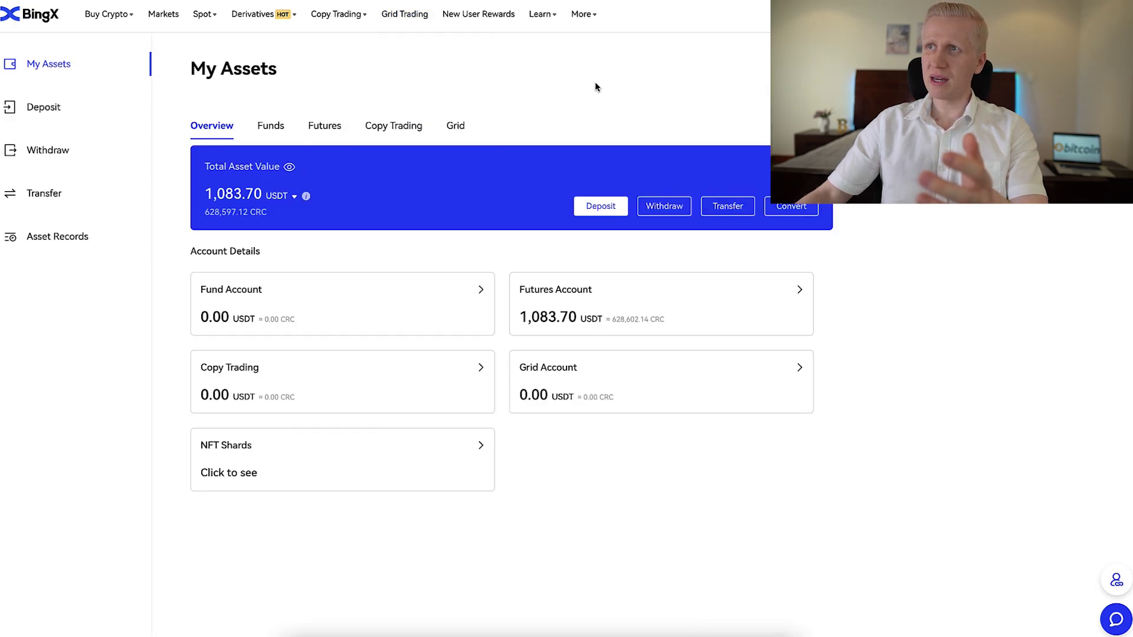
Open the futures account and start a USDT transfer from the Standard Futures Account to the Fund Account.
click(571, 331)
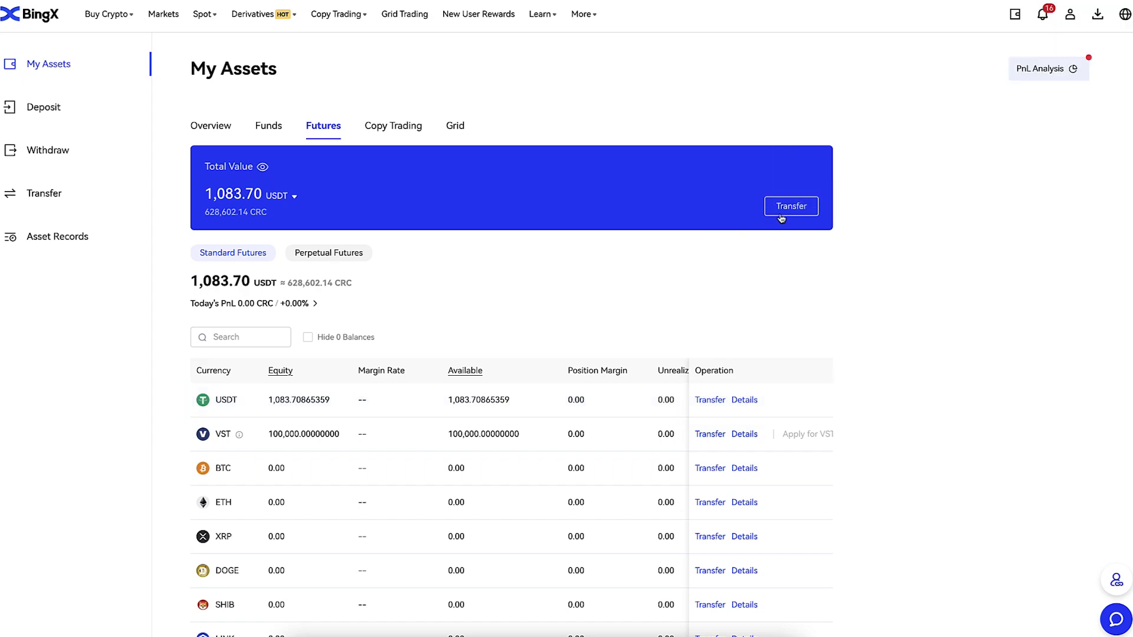
click(784, 215)
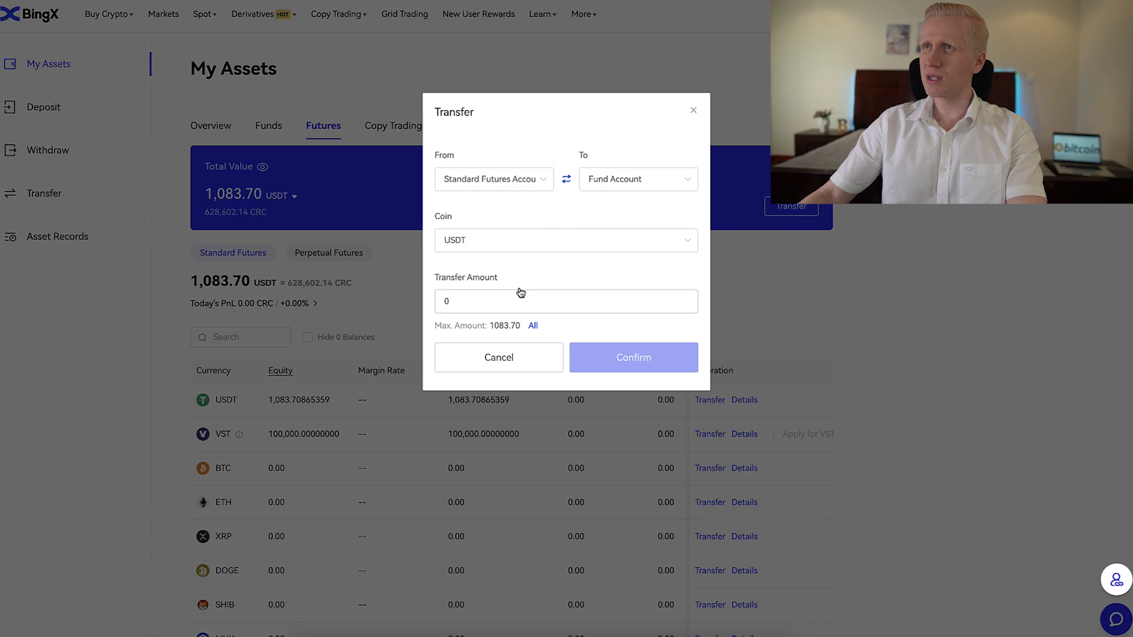
click(614, 185)
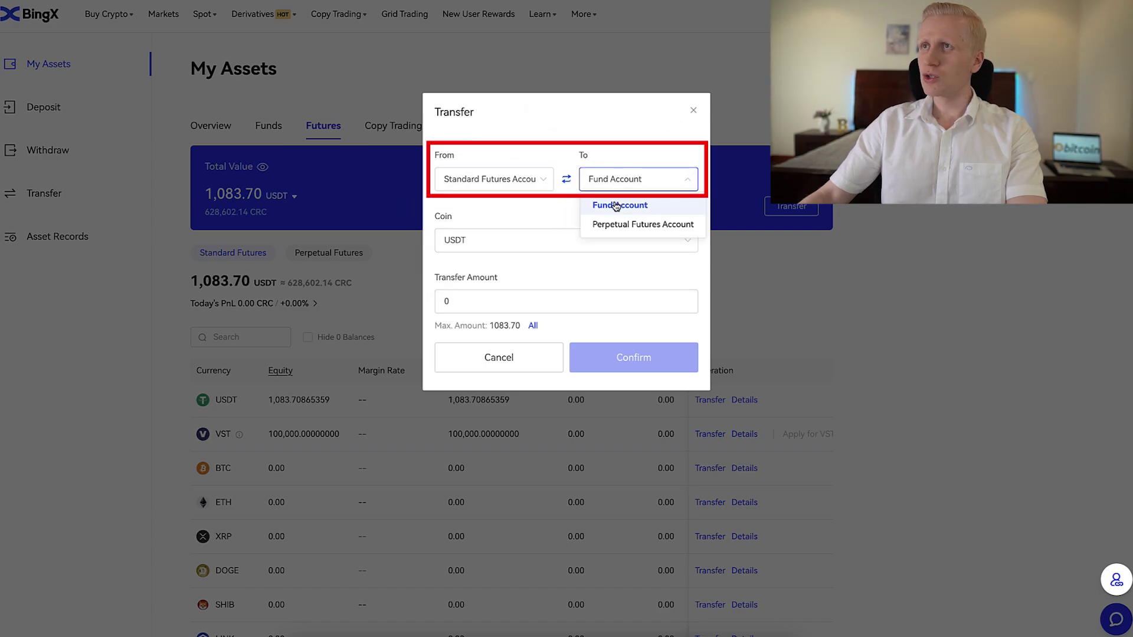
click(576, 206)
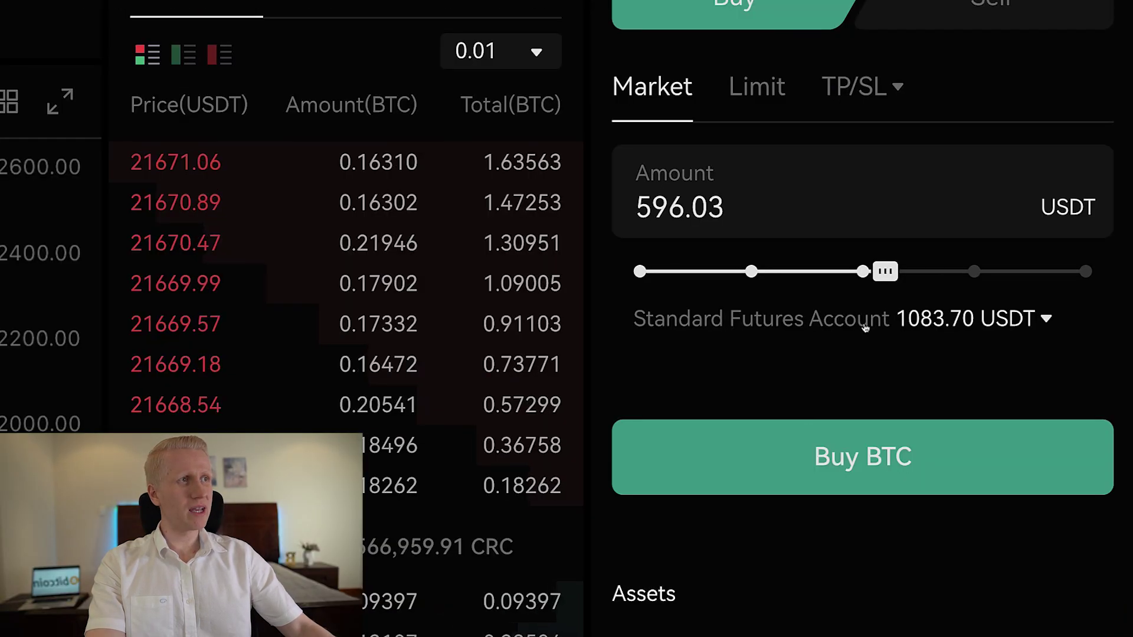
click(948, 320)
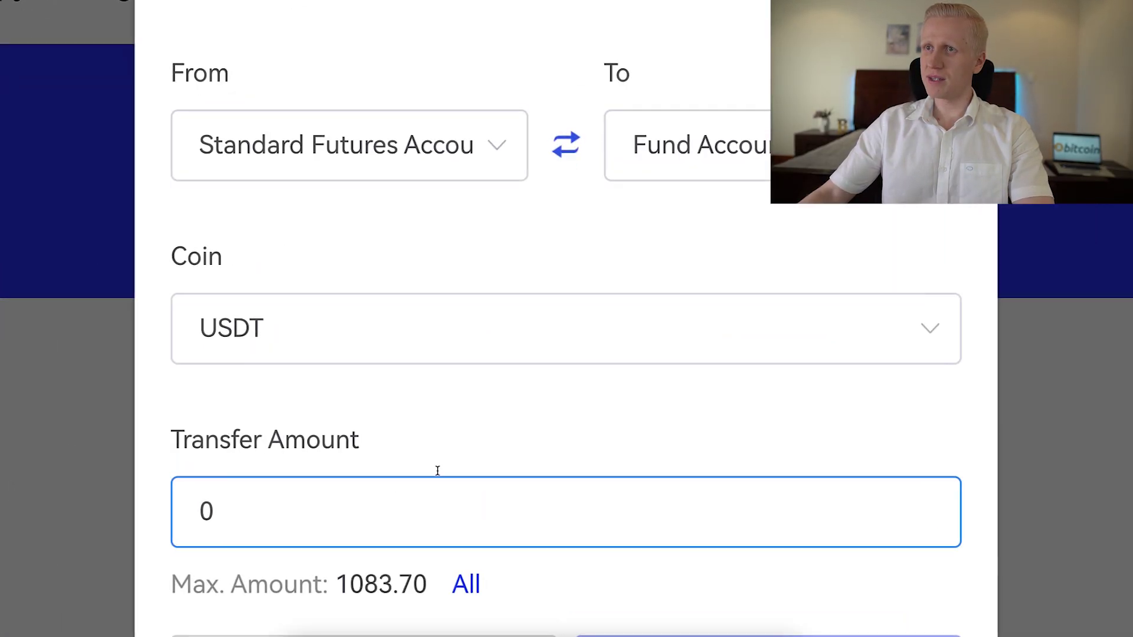
Transfer 983.7 USDT to the Fund Account and check the total value left in the futures account.
text(1083.7)
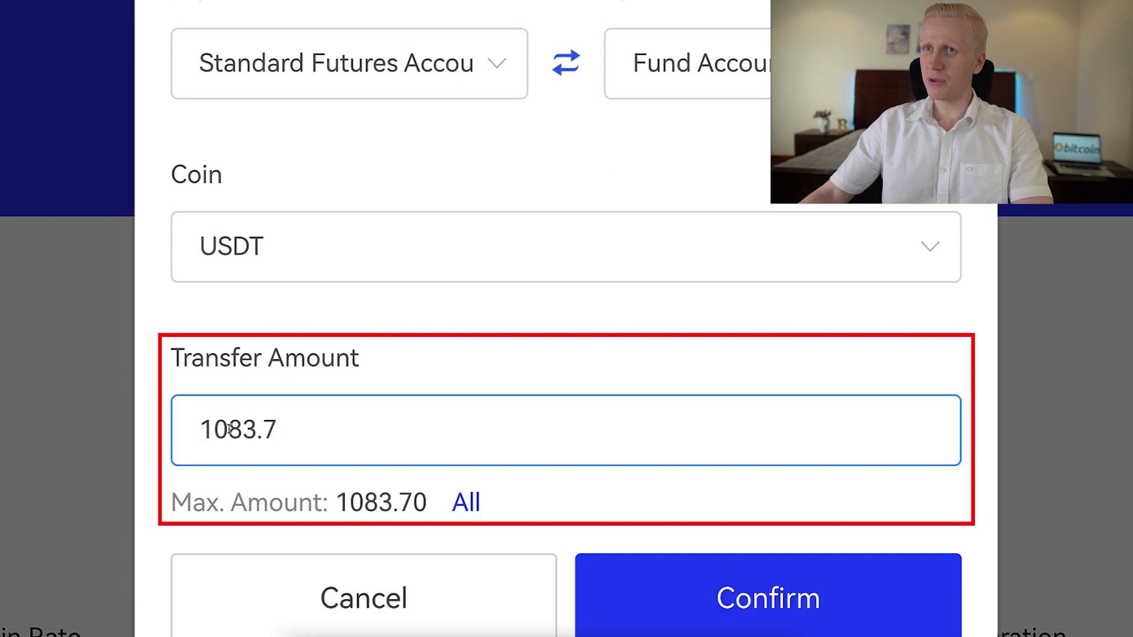
key(BackSpace)
key(BackSpace)
text(9)
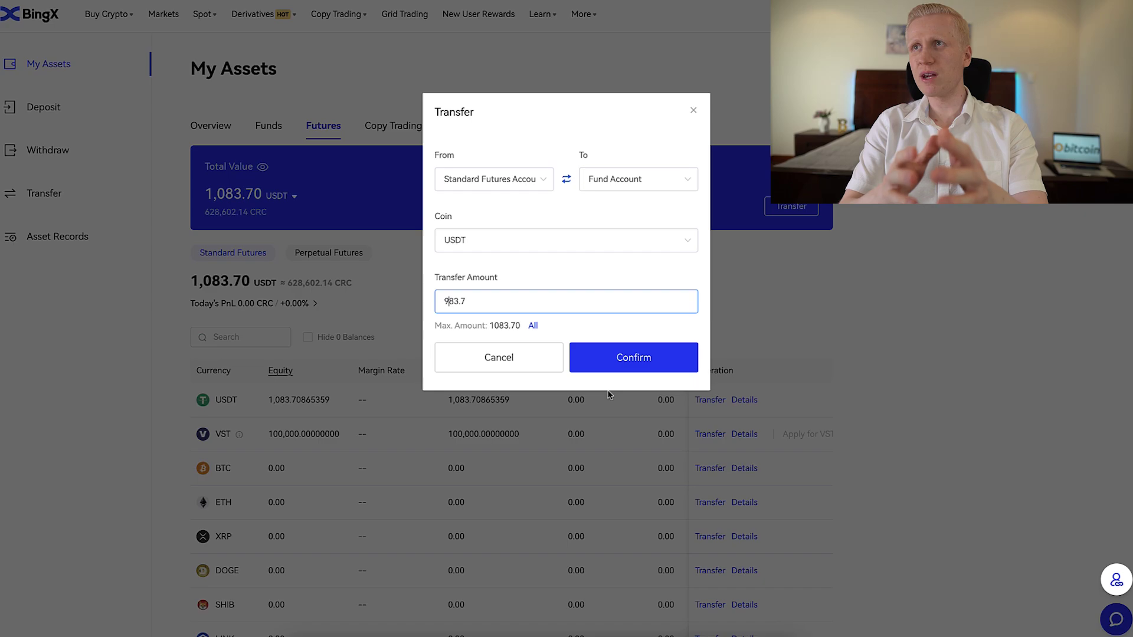
click(639, 354)
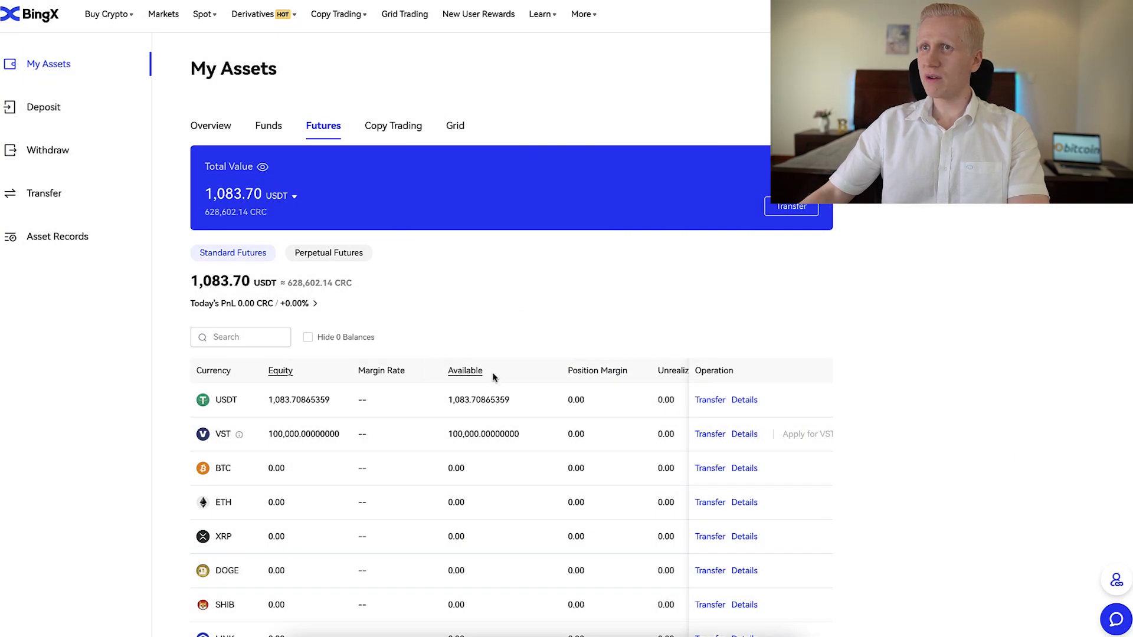
drag(357, 210, 175, 177)
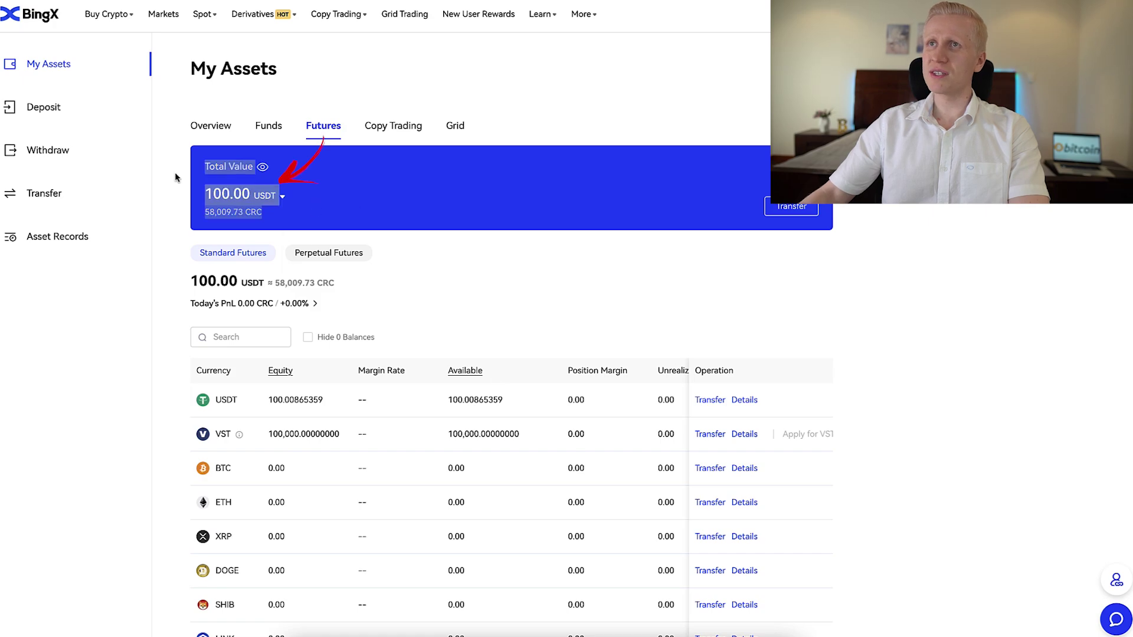
Open the Funds balance and check which accounts can pay for a spot BTC/USDT purchase.
click(271, 125)
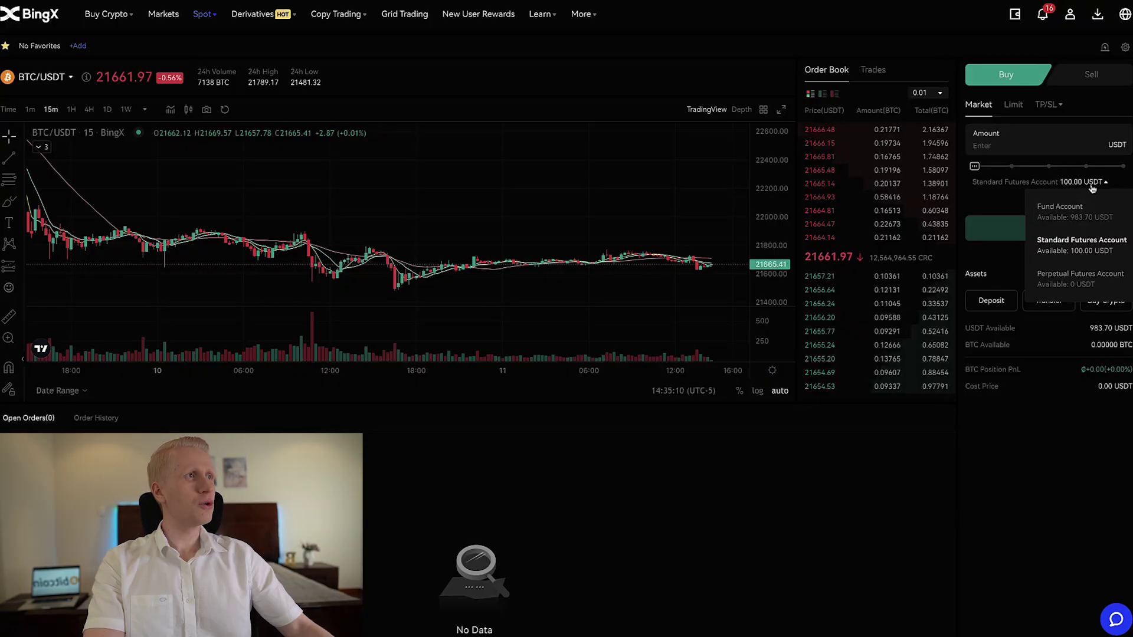
click(1091, 184)
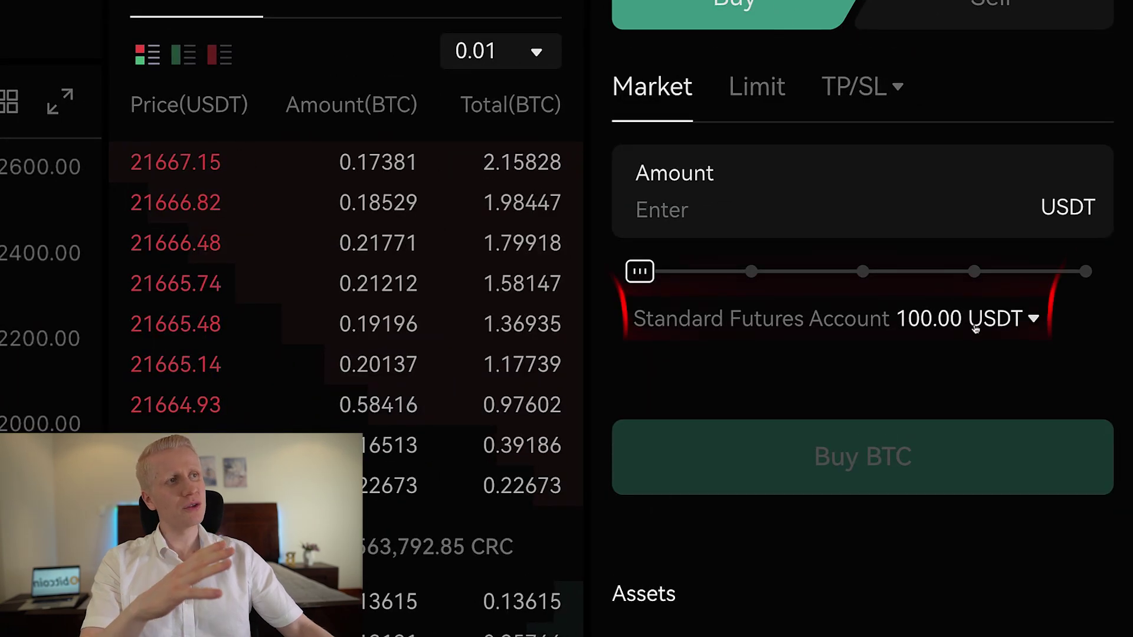
click(975, 328)
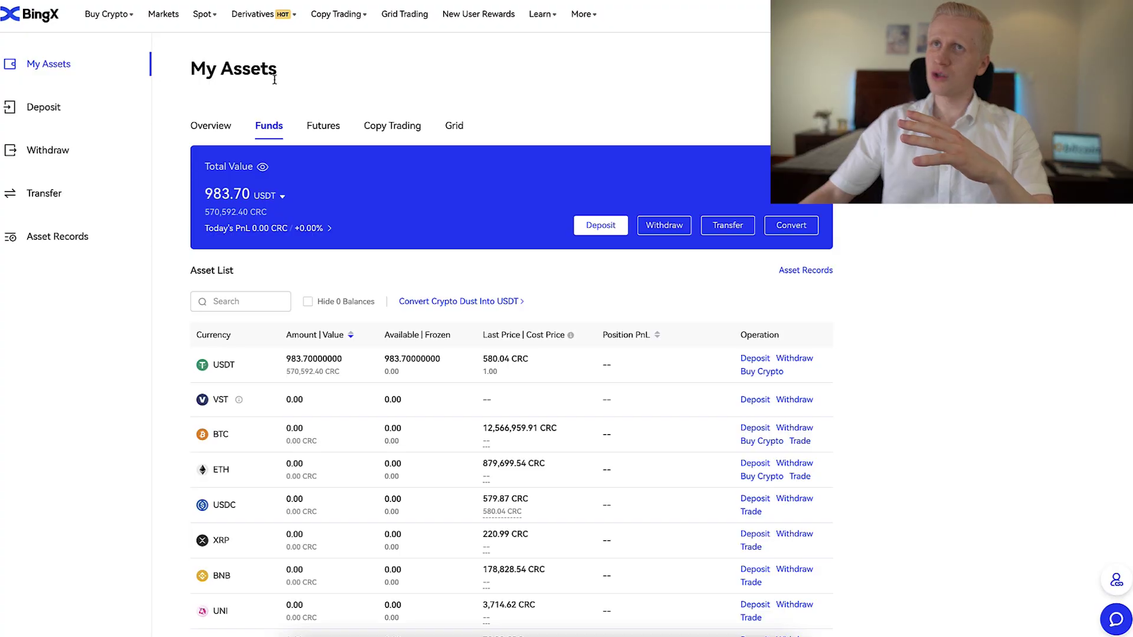
Look through the Overview, Futures, Funds, Copy Trading and Grid balances in My Assets and return to Funds.
click(223, 126)
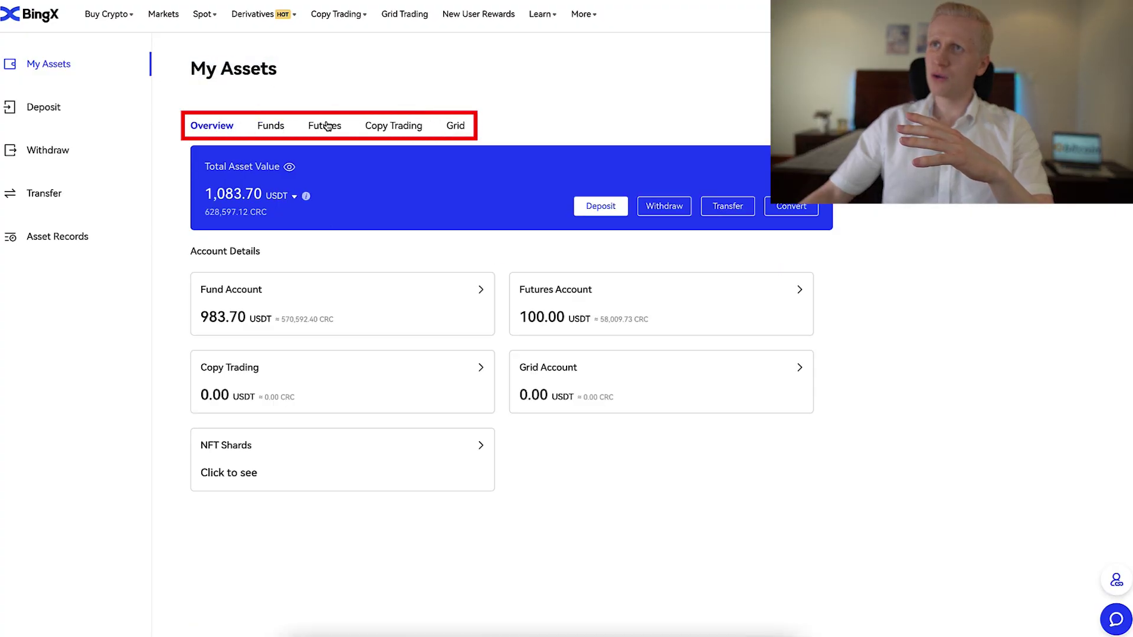
click(324, 125)
click(268, 125)
click(380, 129)
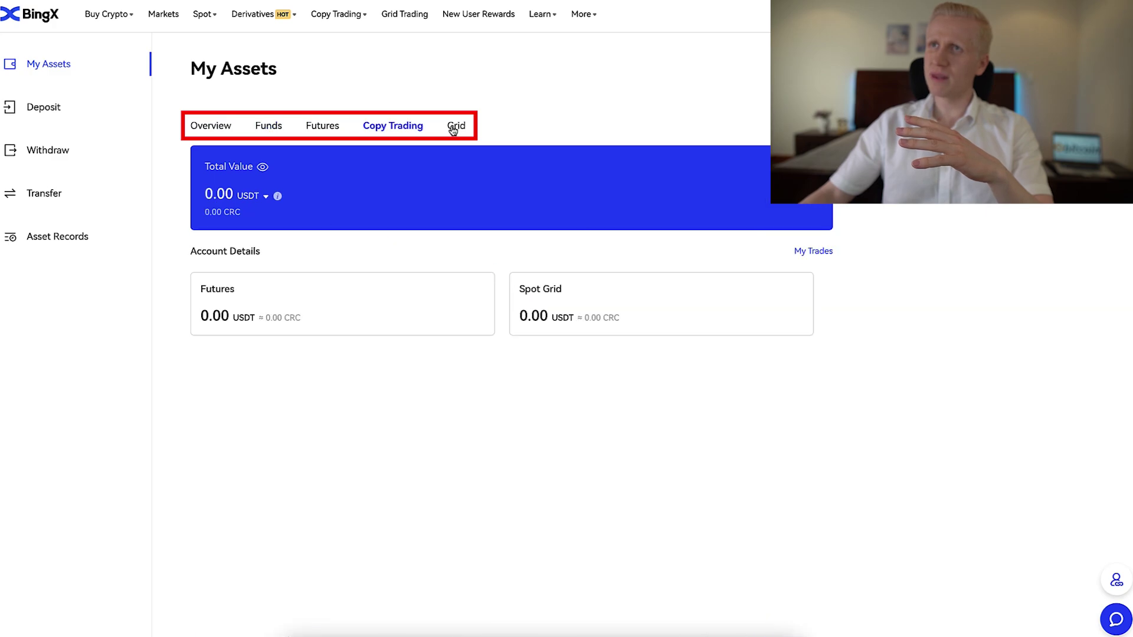
click(452, 127)
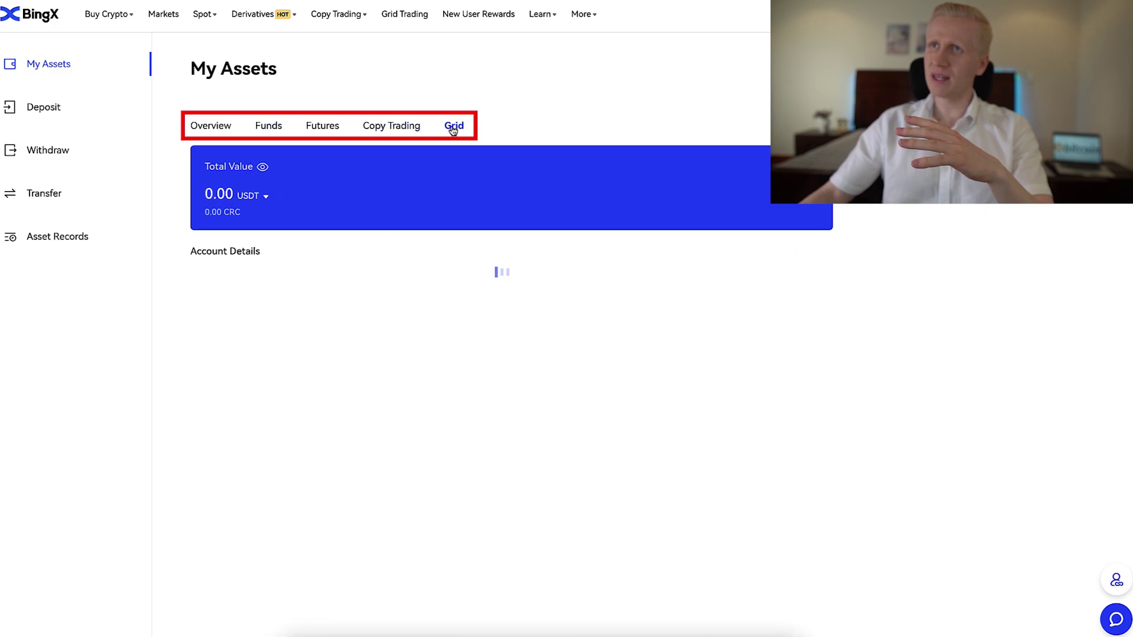
click(269, 126)
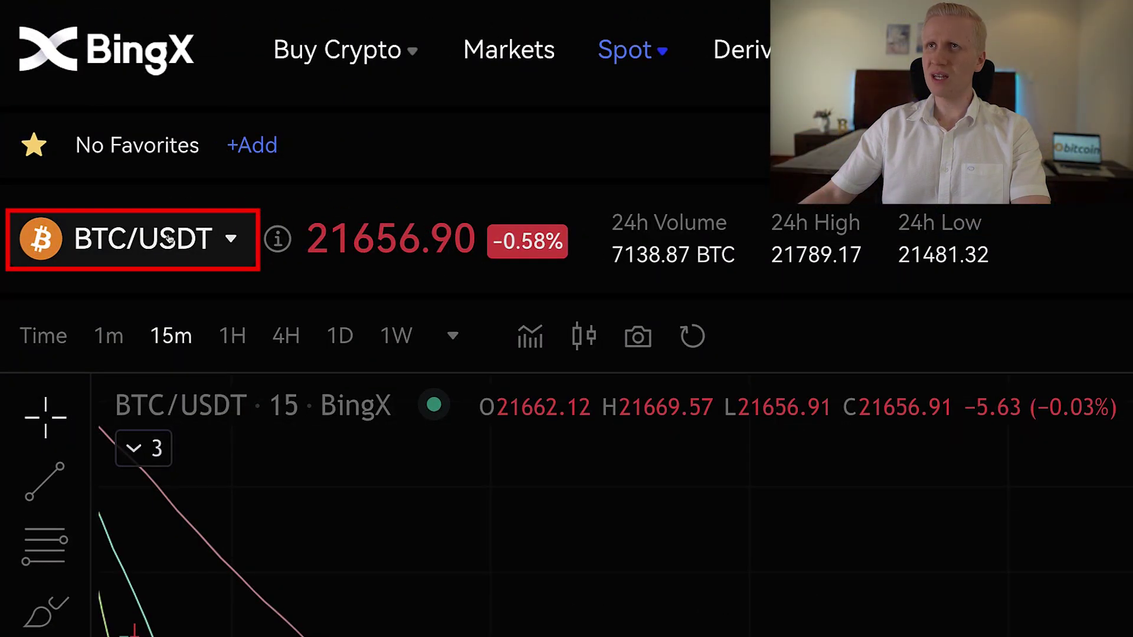
Open spot trading, add the BTC/USDT pair to the favorites and show the favorites list.
mouse_move(631, 59)
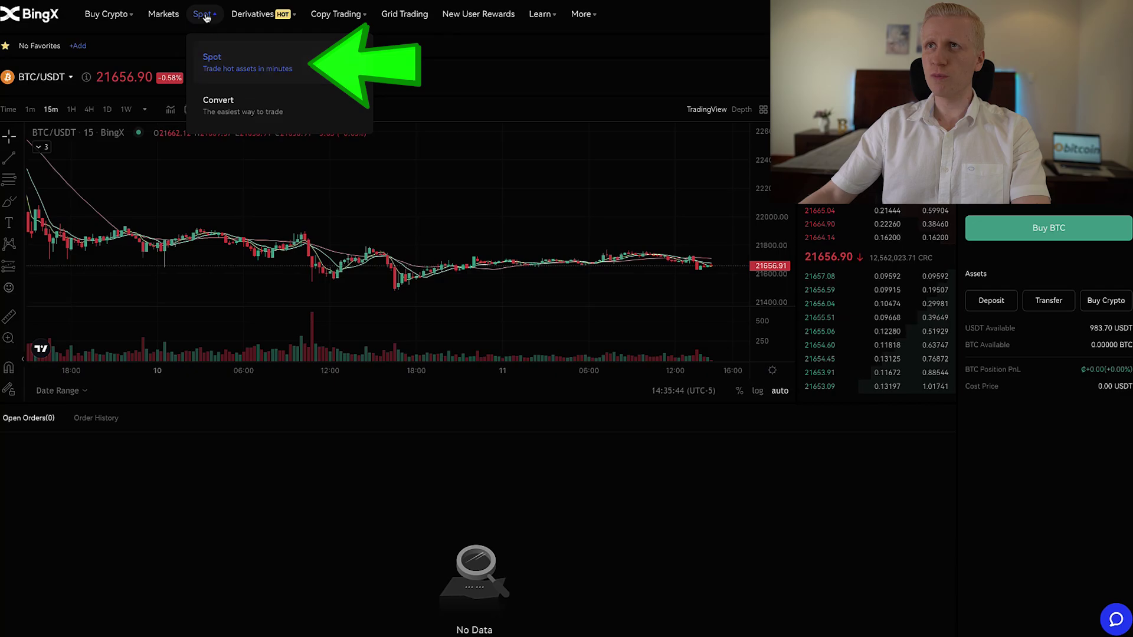
click(213, 62)
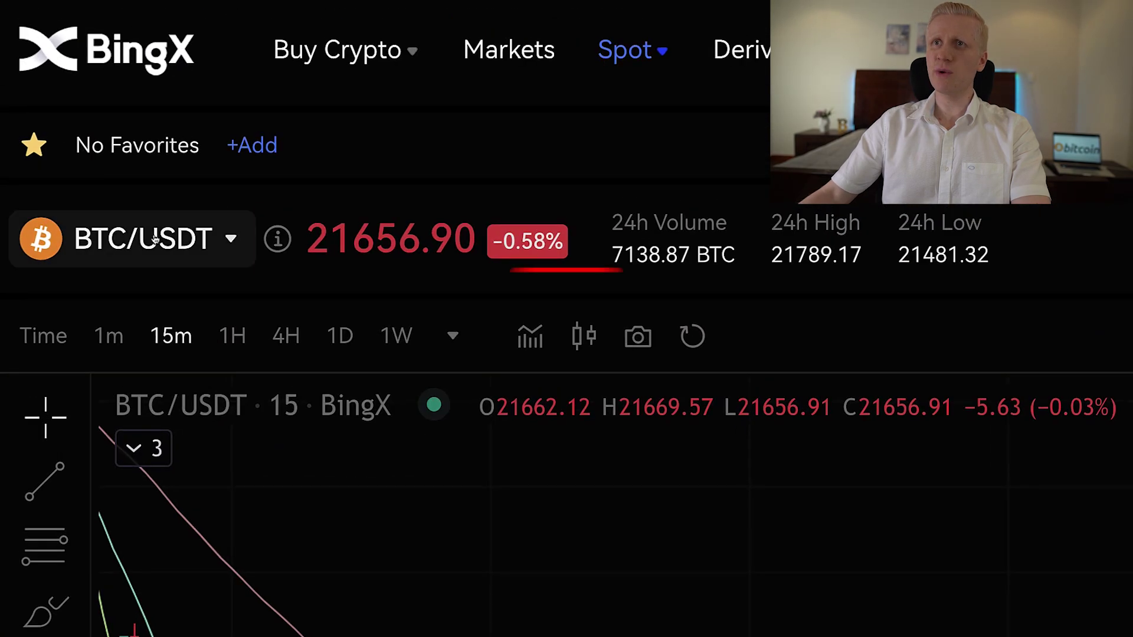
mouse_move(152, 74)
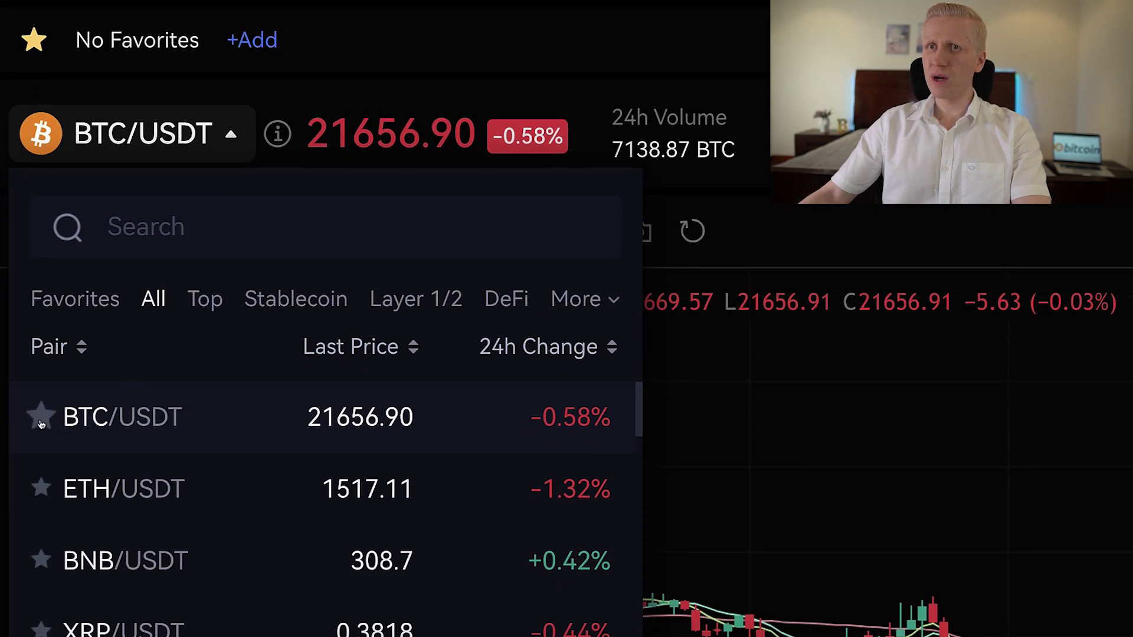
click(41, 418)
click(93, 312)
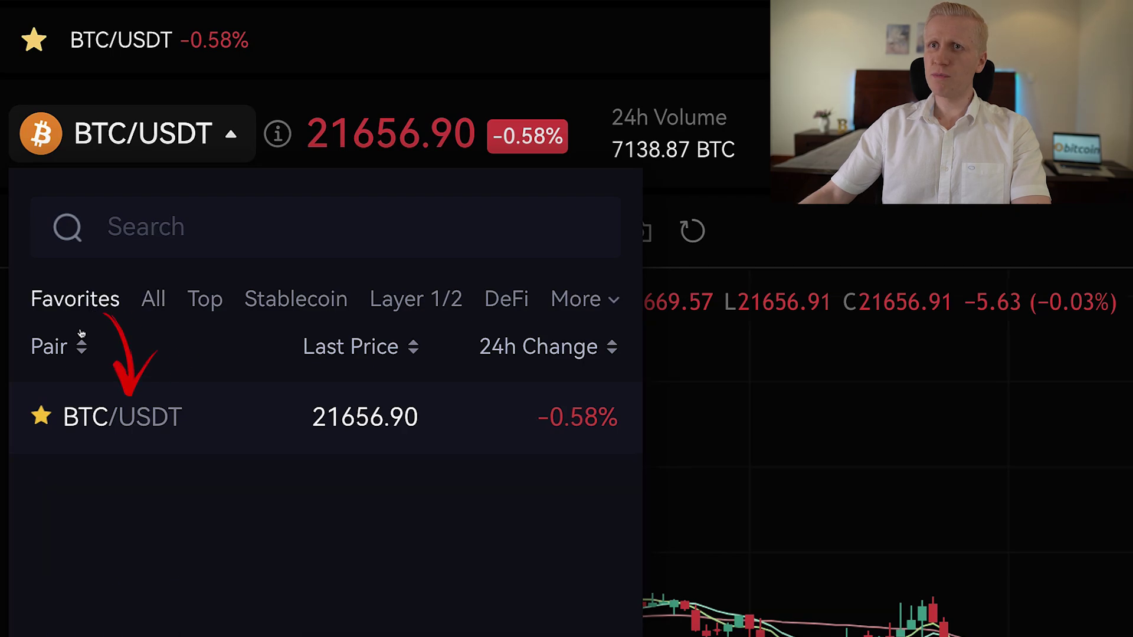
Browse the full list of spot trading pairs and set the BTC/USDT chart to the 1D interval.
click(151, 308)
scroll(126, 320, down, 10)
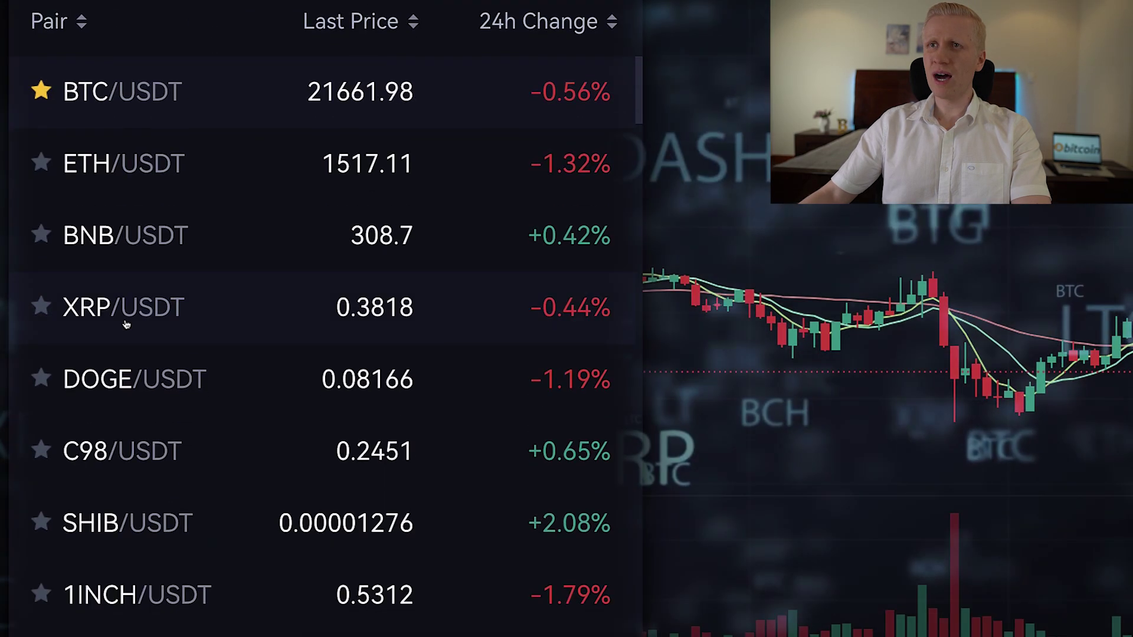
scroll(125, 325, down, 10)
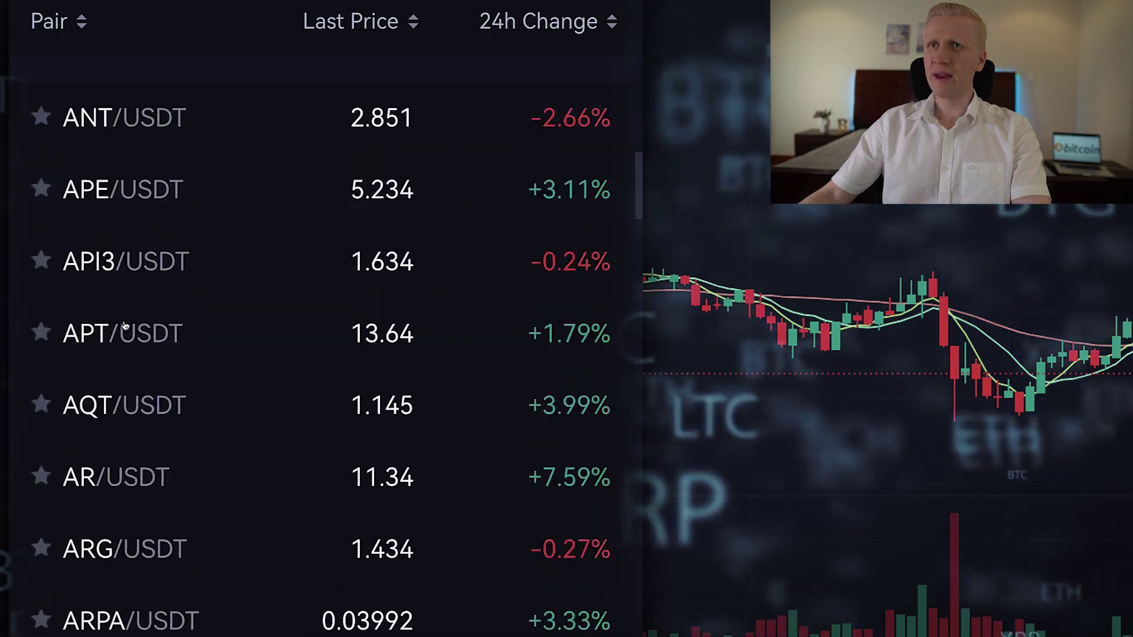
scroll(66, 245, down, 15)
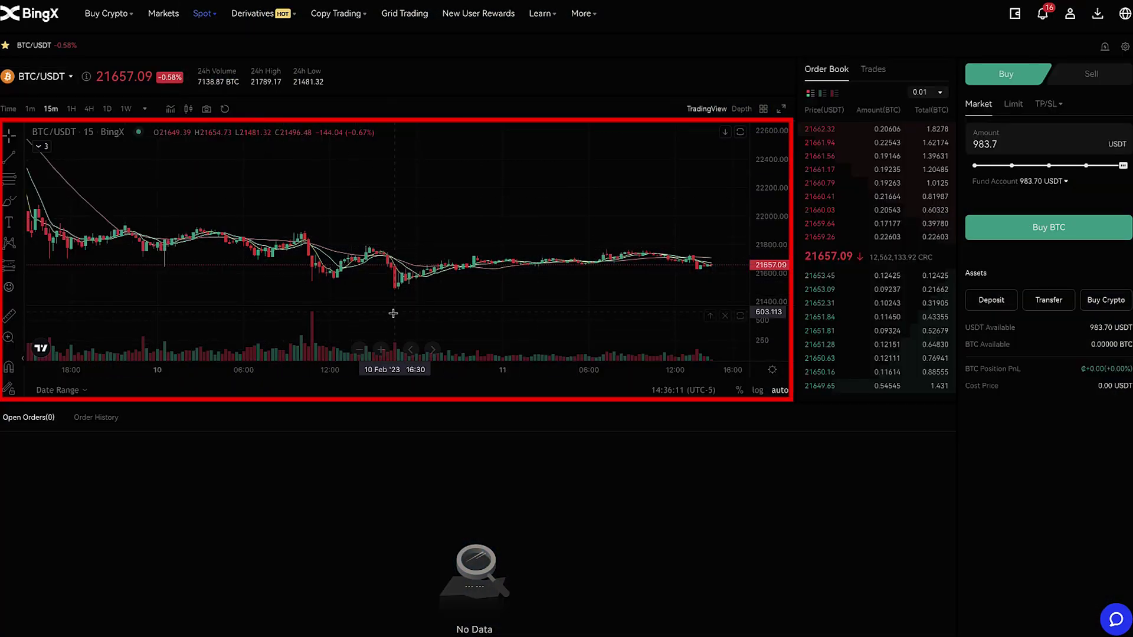
click(108, 111)
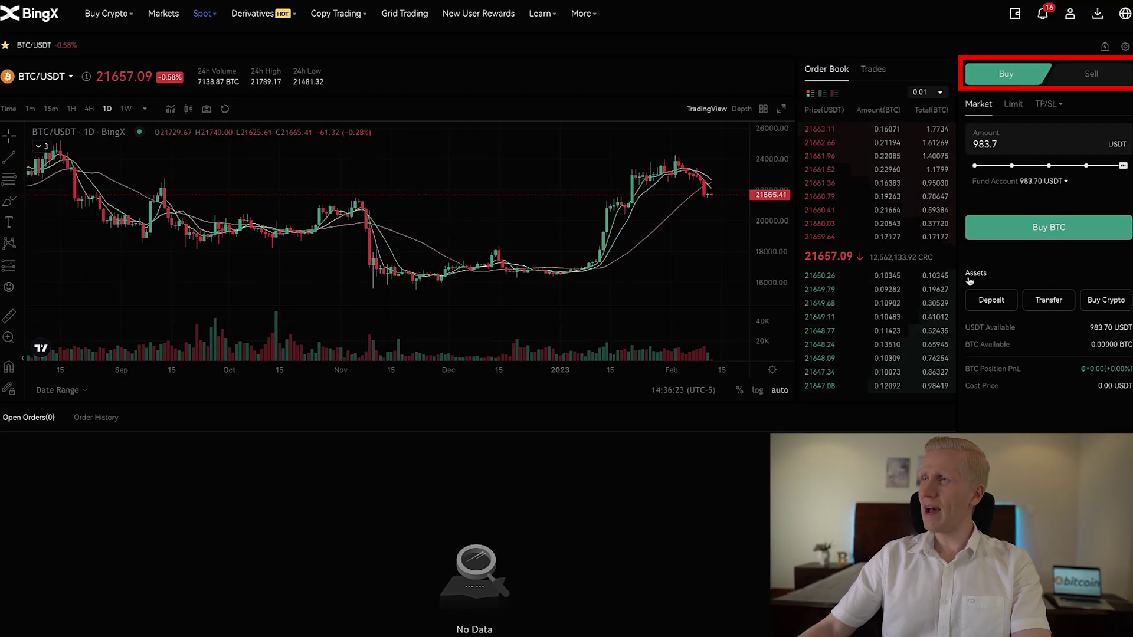
Compare the Buy and Sell sides and the Market, Limit and TP/SL order types, returning to a market buy order.
click(1085, 75)
click(1020, 81)
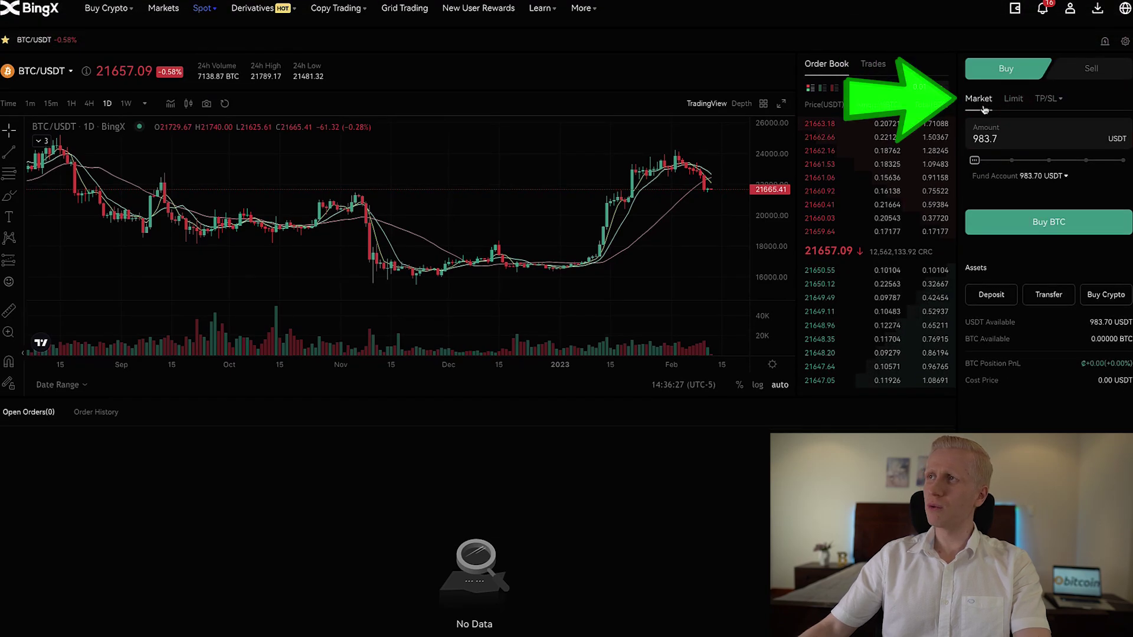
click(1013, 99)
click(1045, 99)
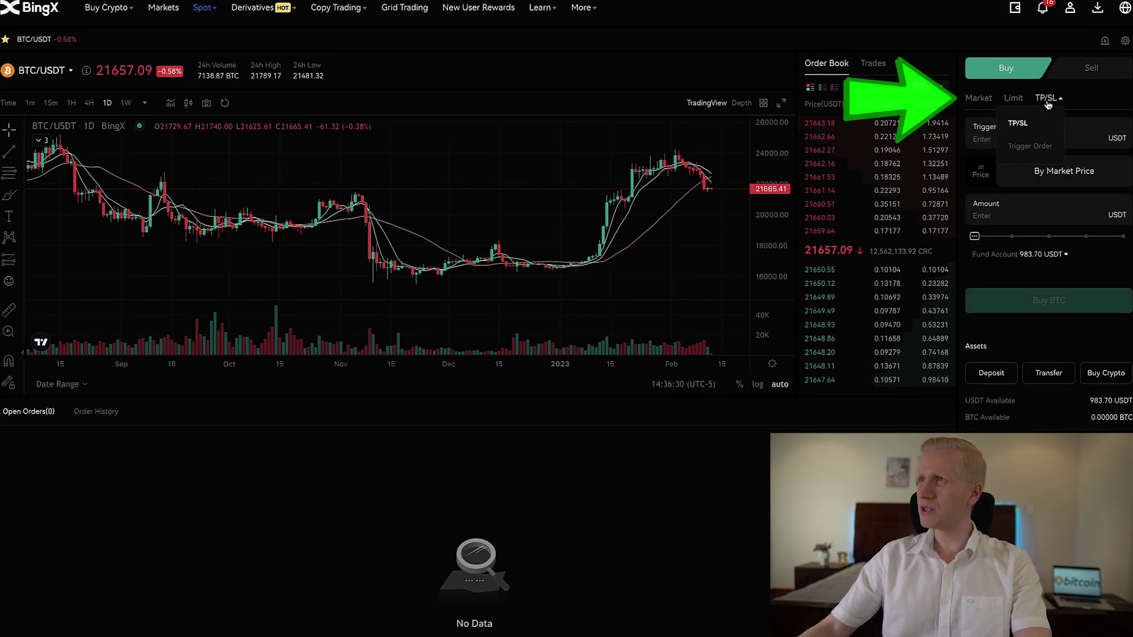
click(984, 97)
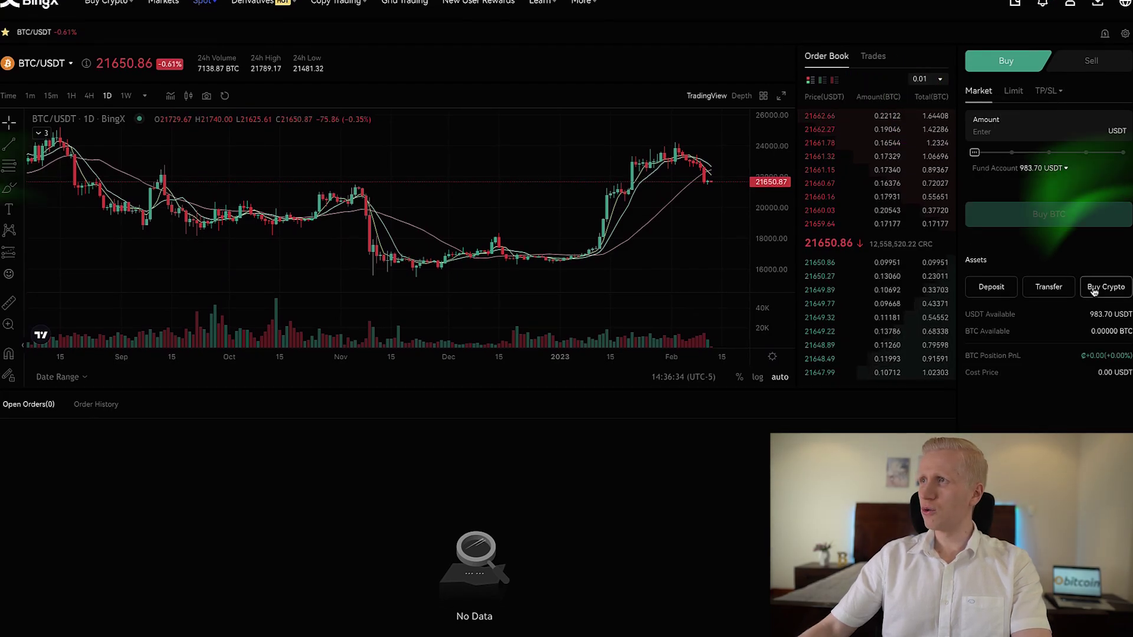
click(1047, 288)
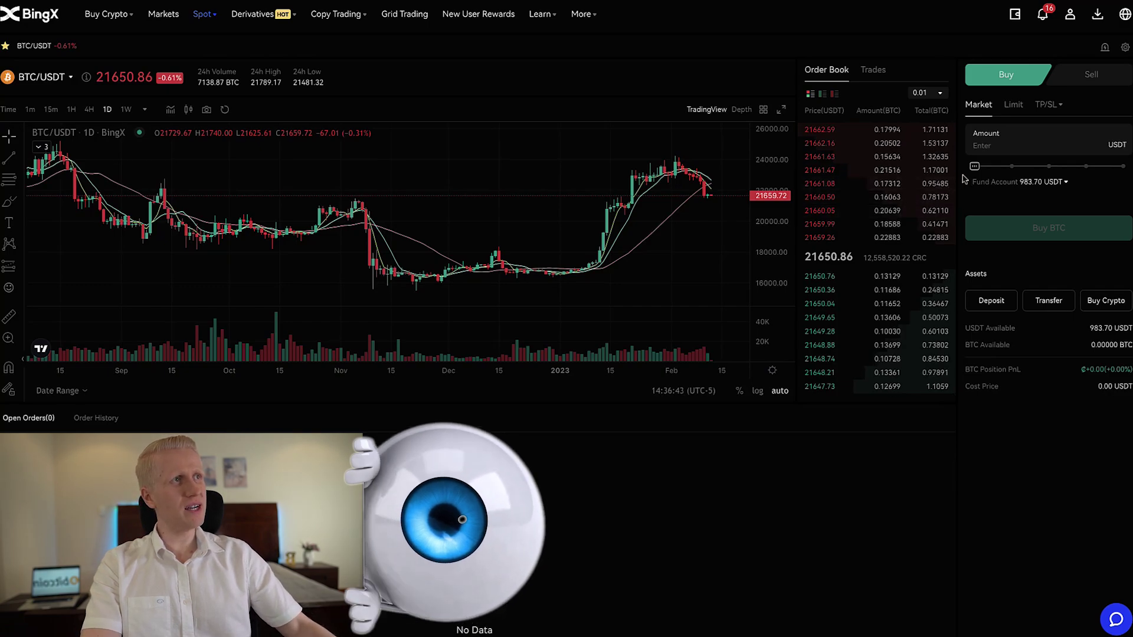
Buy BTC with a market order for the full 983.7 USDT, turn off the success reminder and refresh the fund balances.
drag(975, 166, 1130, 168)
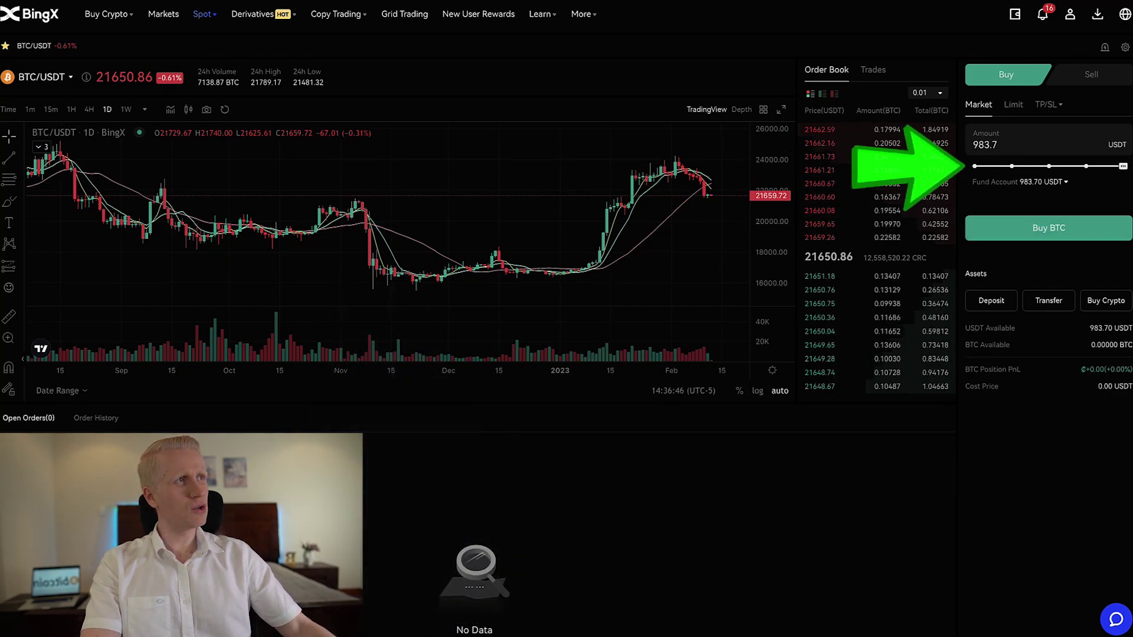
click(1097, 233)
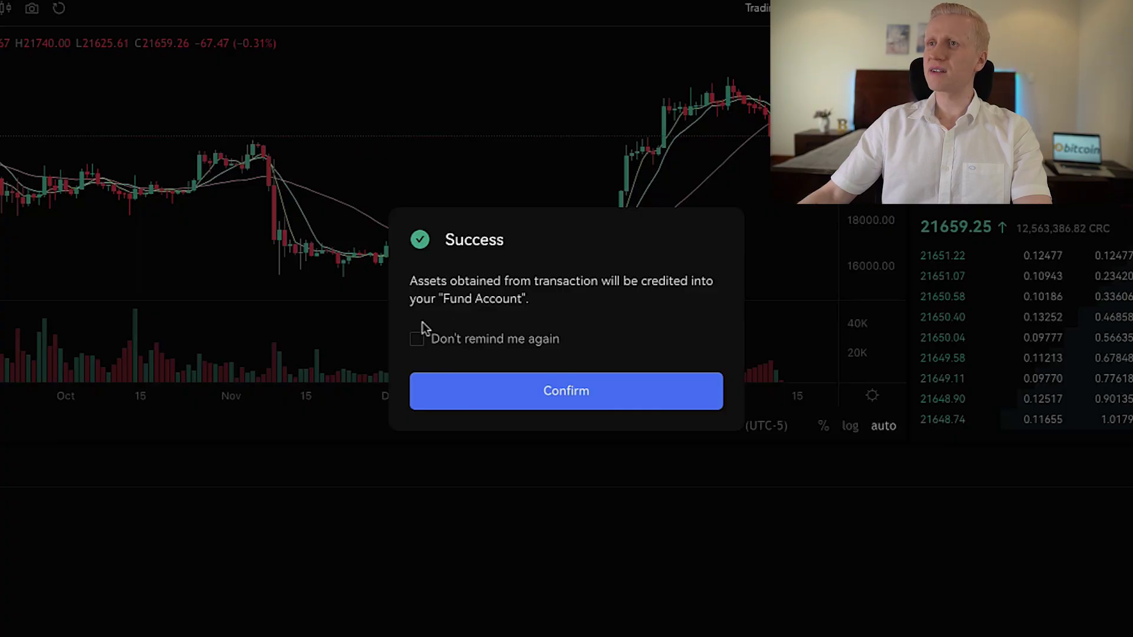
click(465, 332)
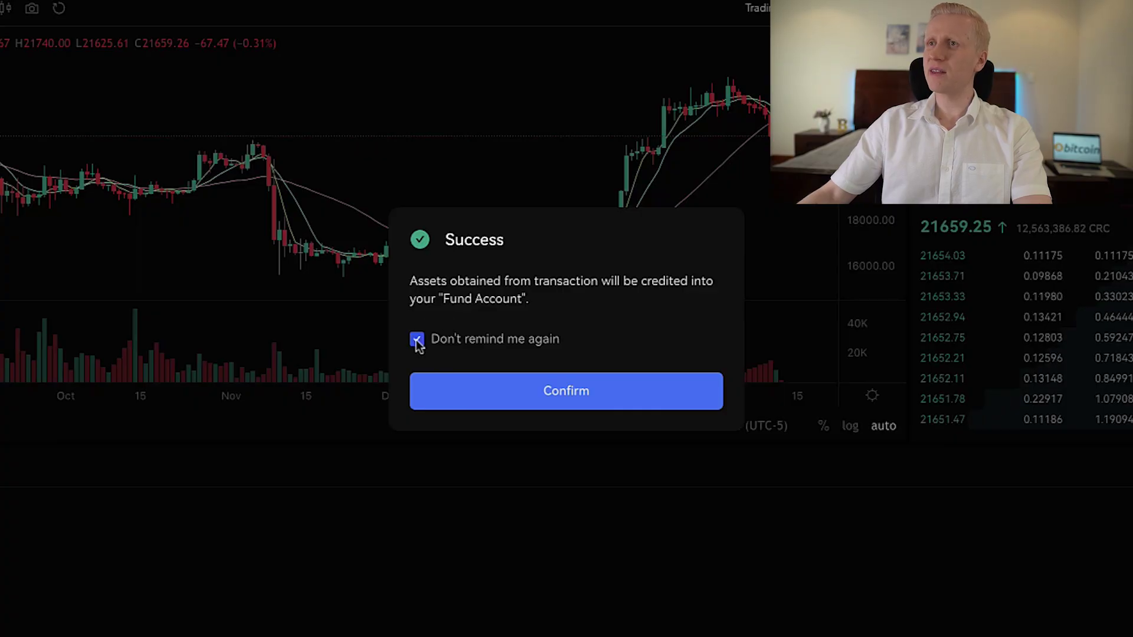
click(559, 390)
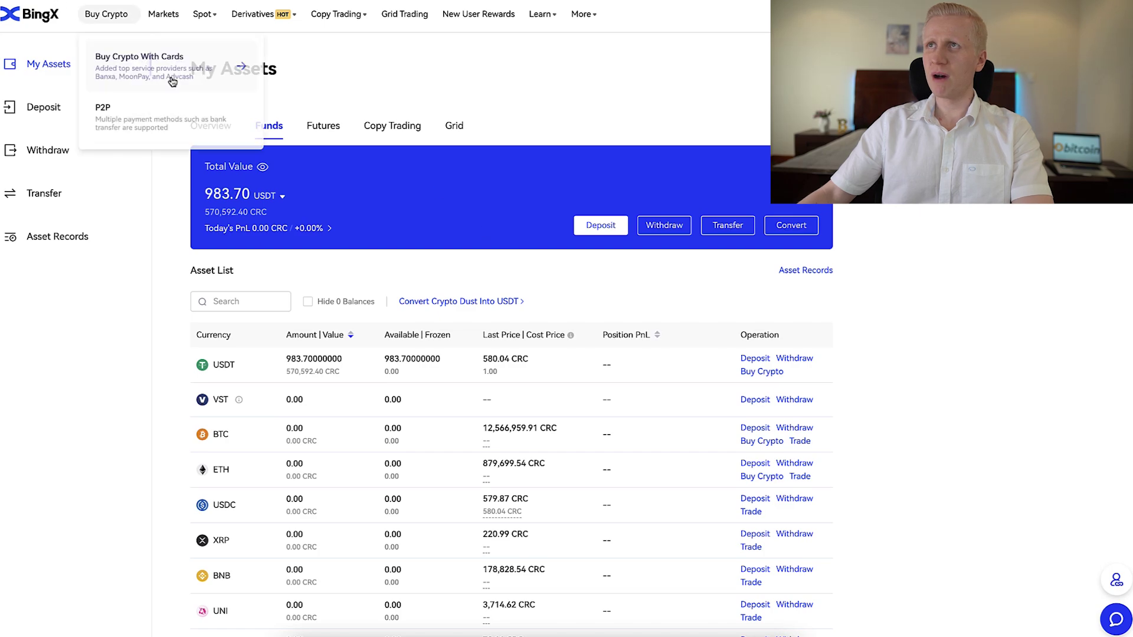
key(F5)
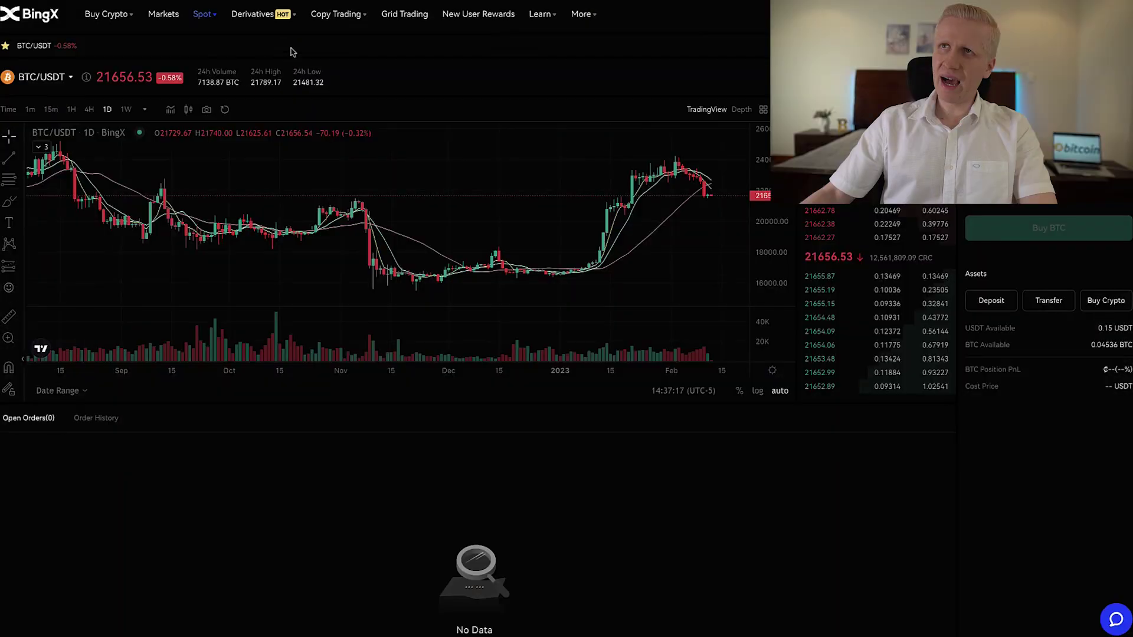
Open the Perpetual Futures trading page from the derivatives offerings.
mouse_move(281, 23)
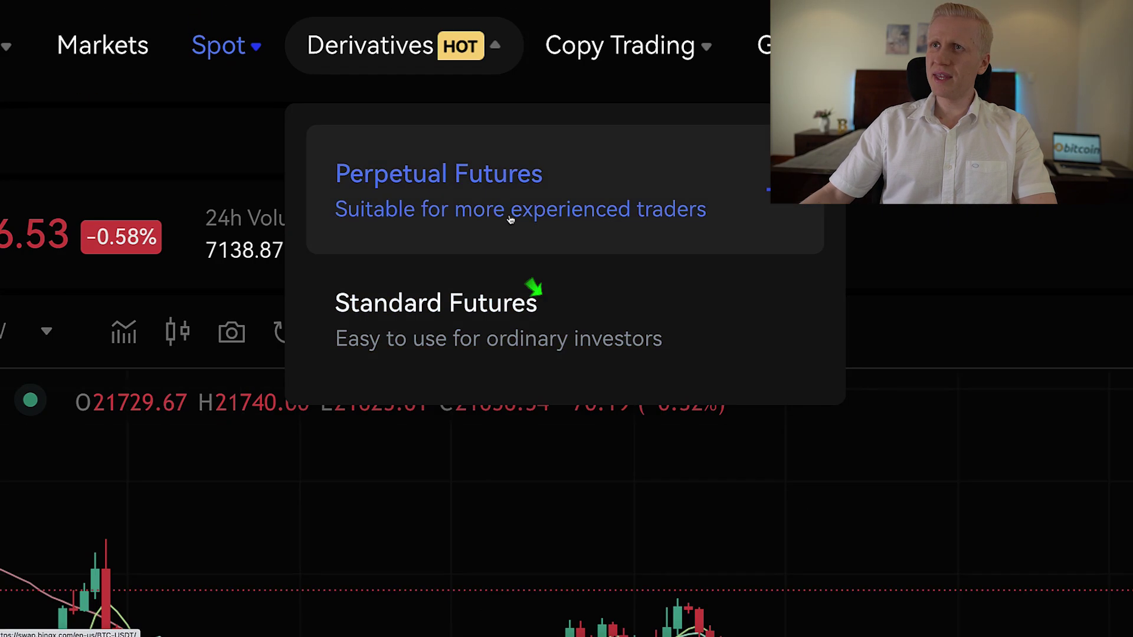
click(542, 205)
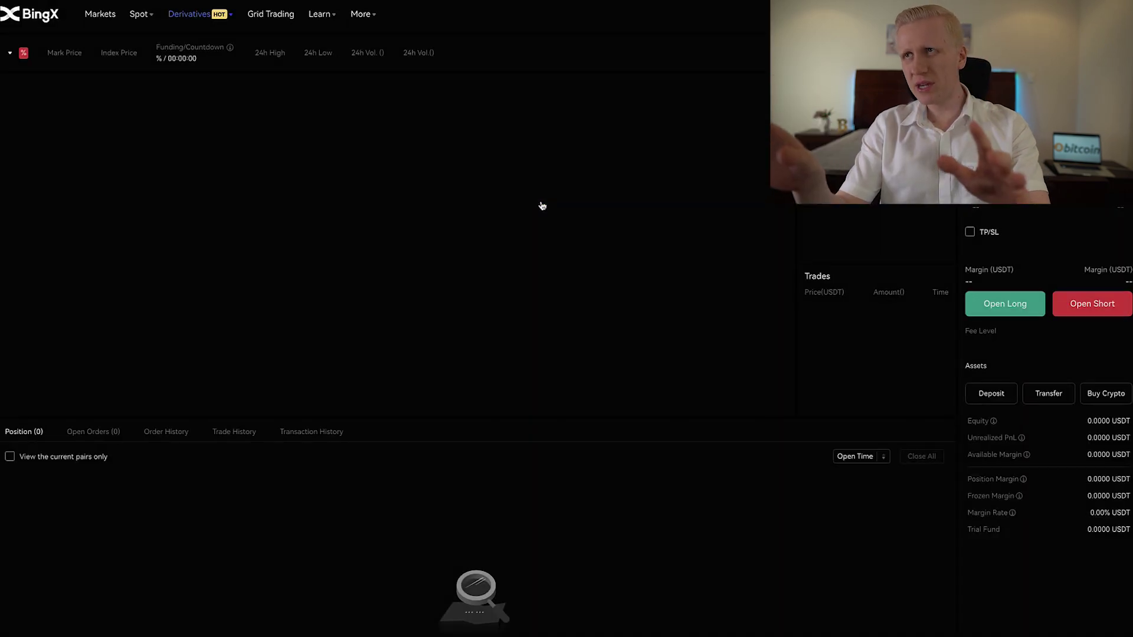